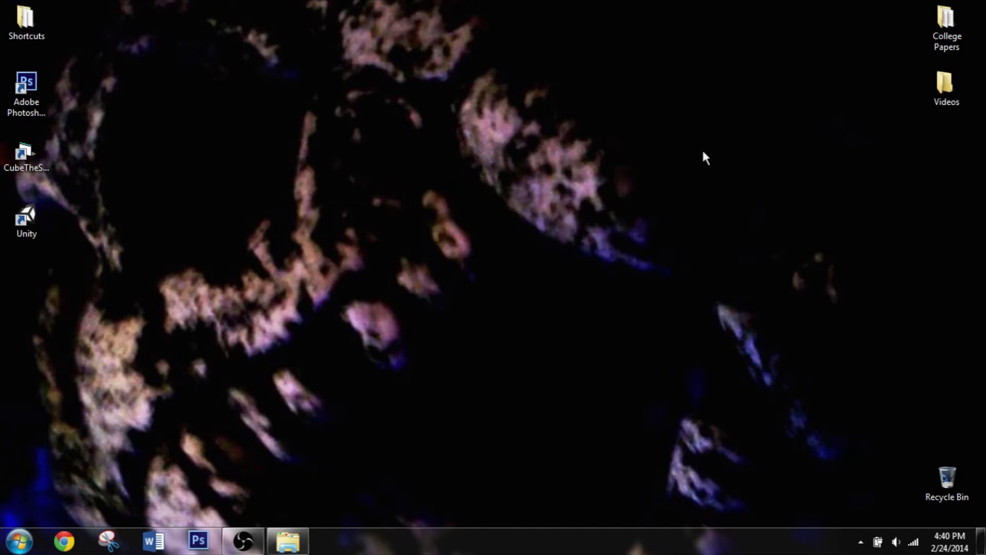
Step: Create a new desktop folder and name it 'Game'
{"action": "right_click", "coordinate": [838, 157]}
{"action": "left_click", "coordinate": [815, 237]}
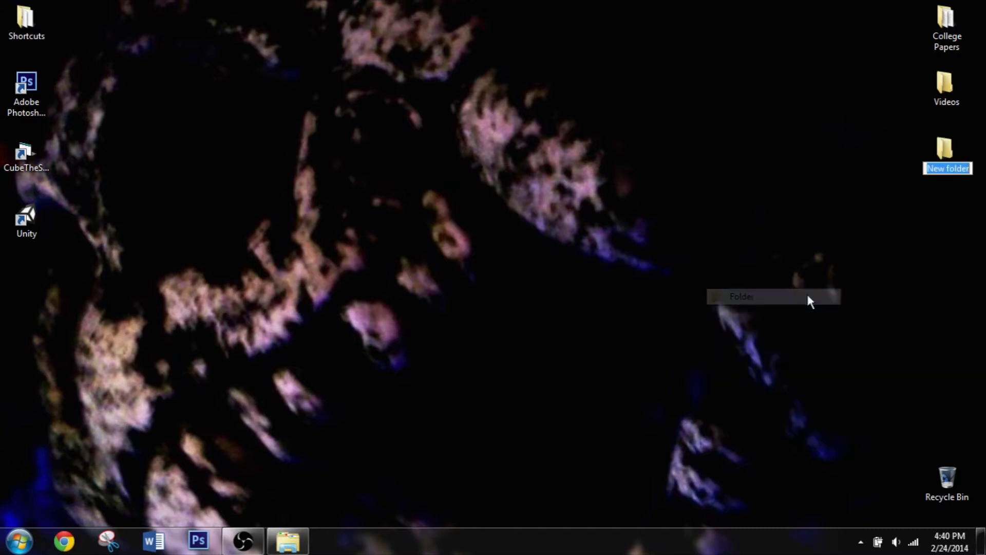
{"action": "type", "text": "Game"}
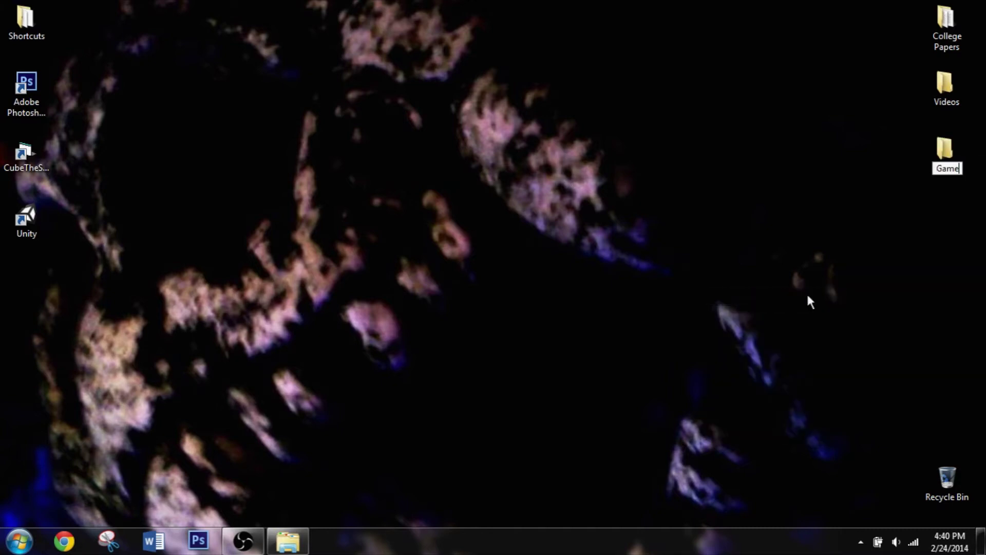
{"action": "key", "text": "Return"}
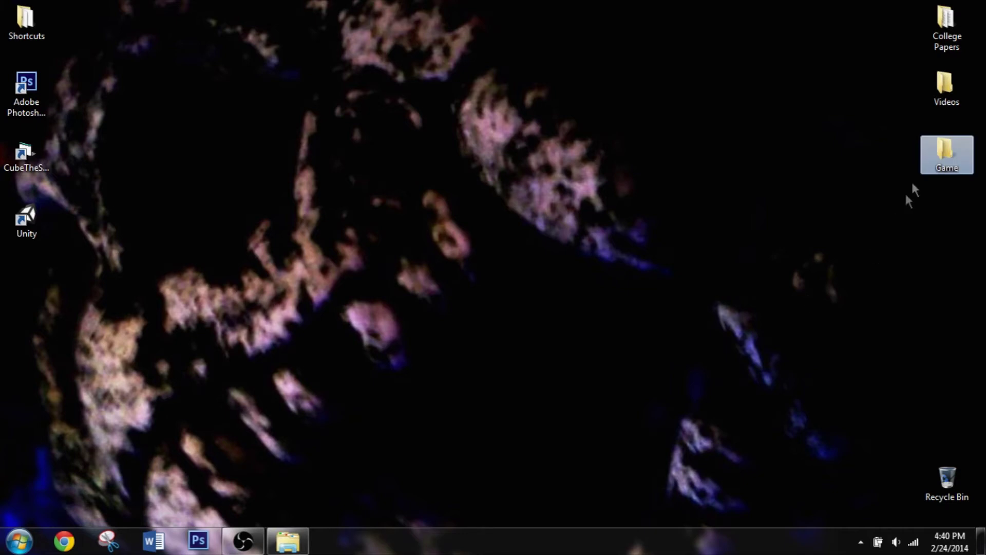
Step: Create a new Unity project at Desktop\Game with the Character Controller package included
{"action": "double_click", "coordinate": [932, 152]}
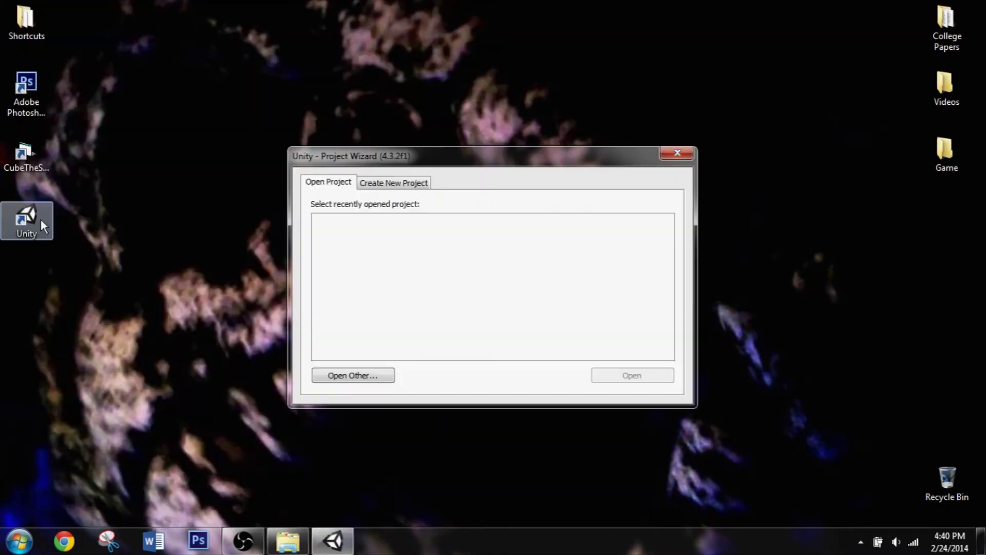
{"action": "left_click", "coordinate": [392, 183]}
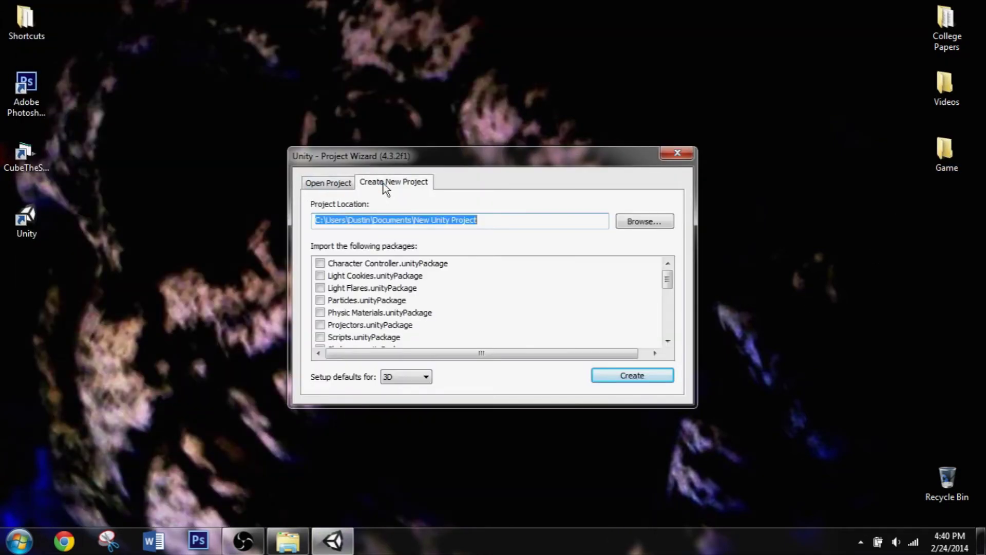
{"action": "left_click", "coordinate": [321, 263]}
{"action": "left_click_drag", "start_coordinate": [497, 220], "coordinate": [3, 255]}
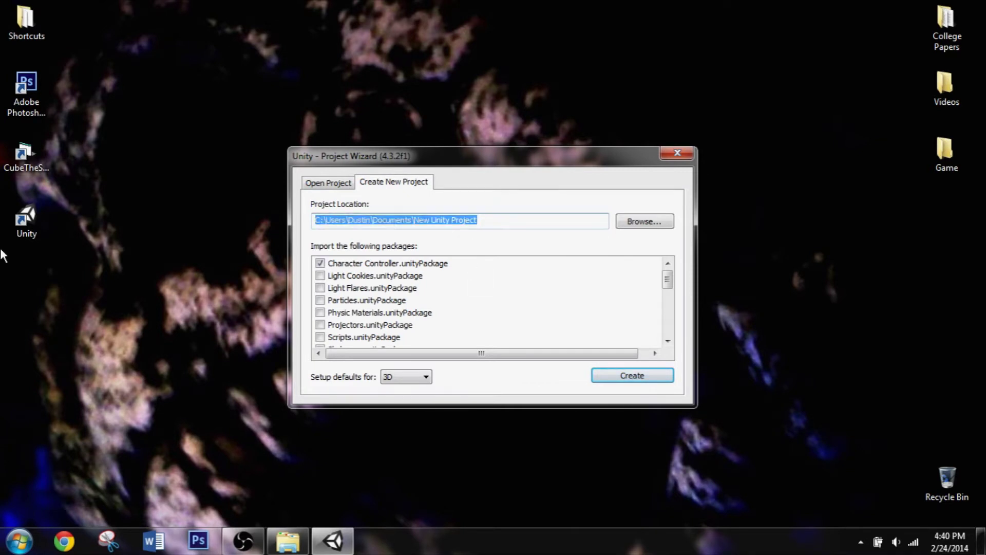
{"action": "type", "text": "C:\\Users\\Dustin\\Desktop\\Game"}
{"action": "left_click", "coordinate": [651, 374]}
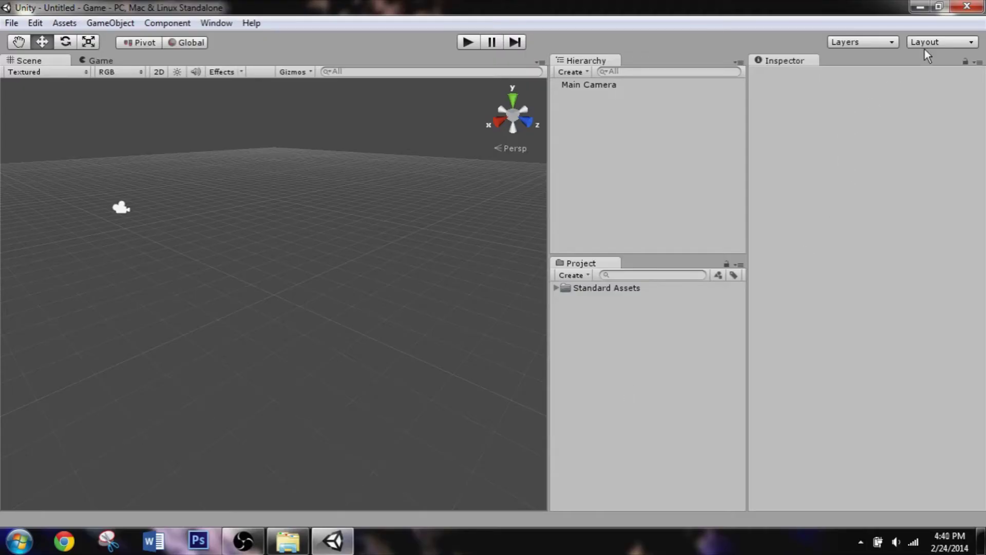
{"action": "left_click", "coordinate": [927, 47]}
Step: Switch the editor to the Tall layout with a one-column Project panel
{"action": "left_click", "coordinate": [875, 109]}
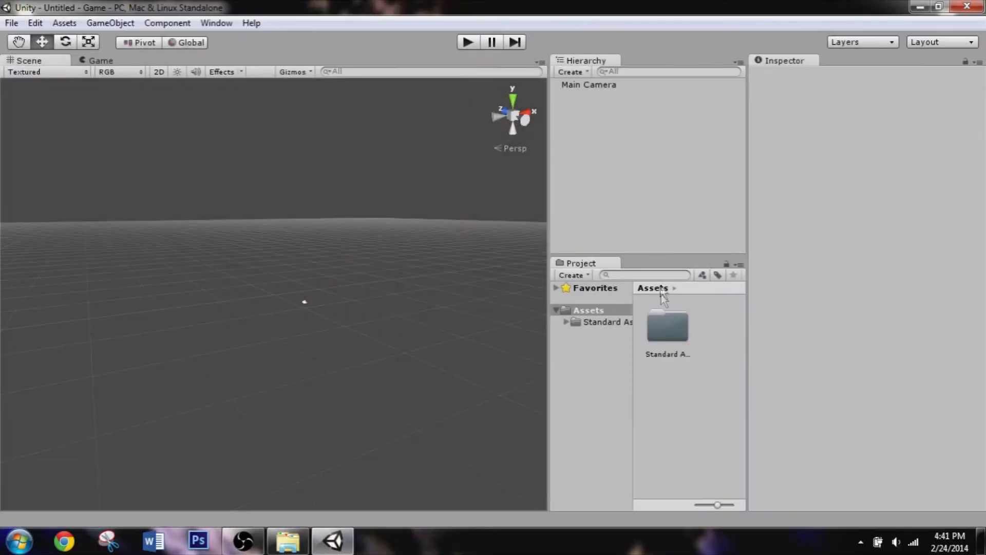
{"action": "left_click", "coordinate": [740, 265]}
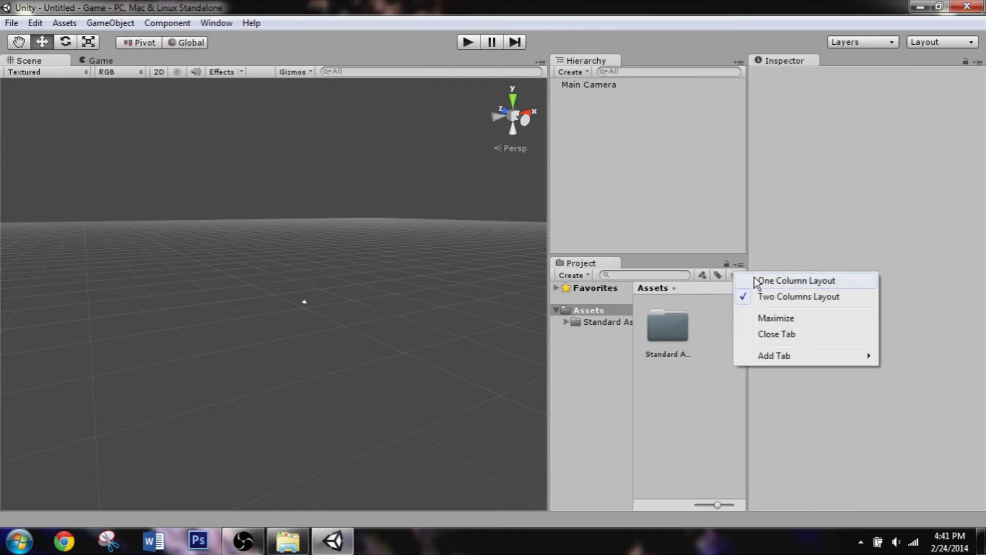
{"action": "left_click", "coordinate": [758, 282]}
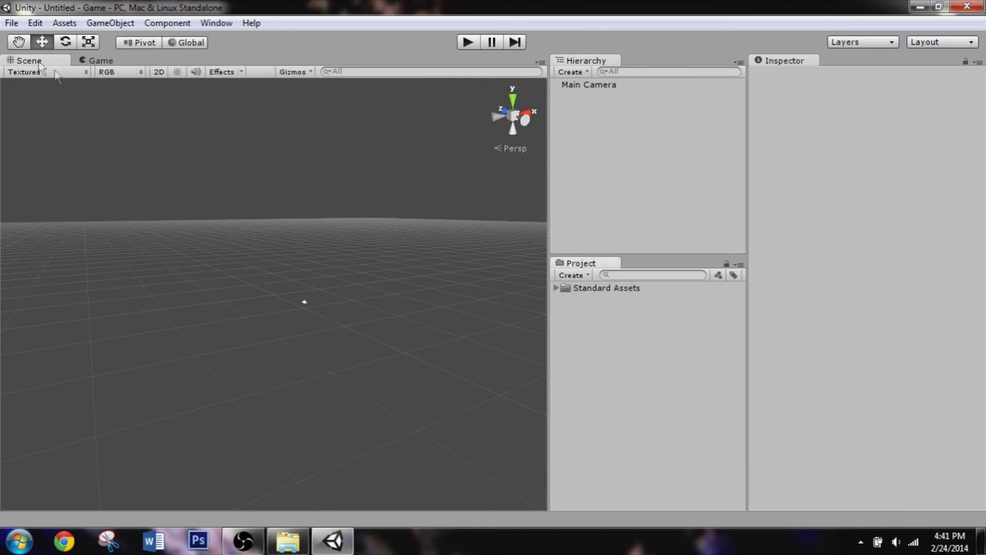
Step: Save the current scene as 'World' in the Assets folder
{"action": "left_click", "coordinate": [14, 31]}
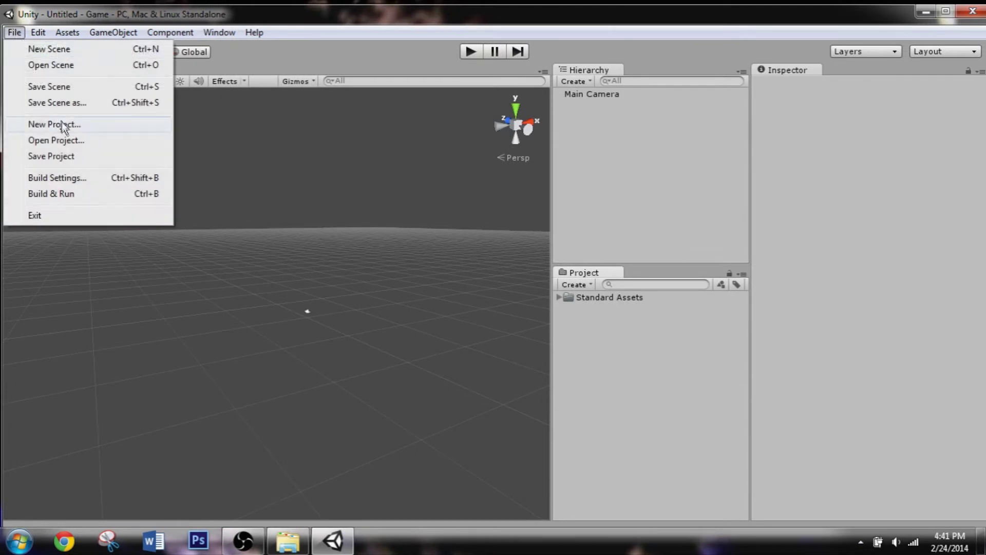
{"action": "left_click", "coordinate": [85, 87]}
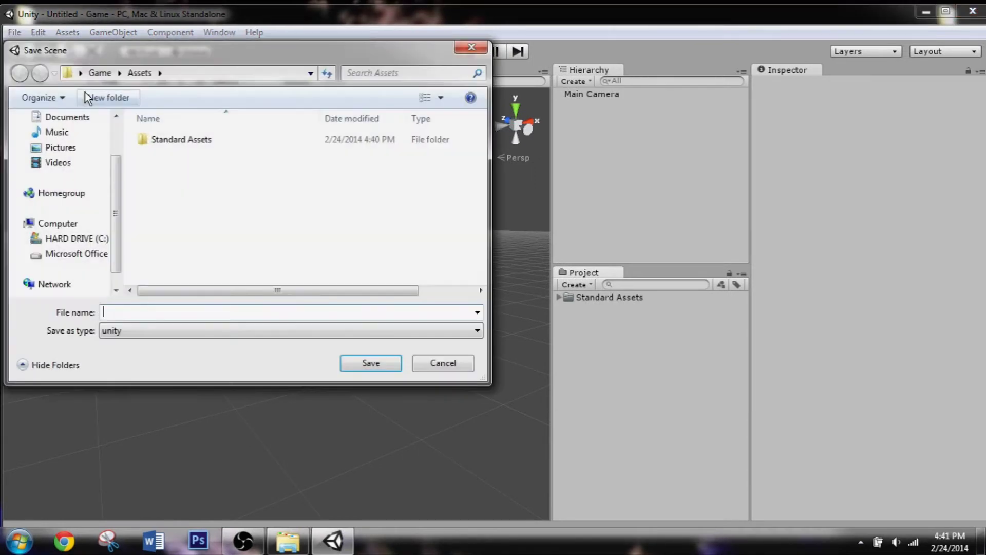
{"action": "type", "text": "World"}
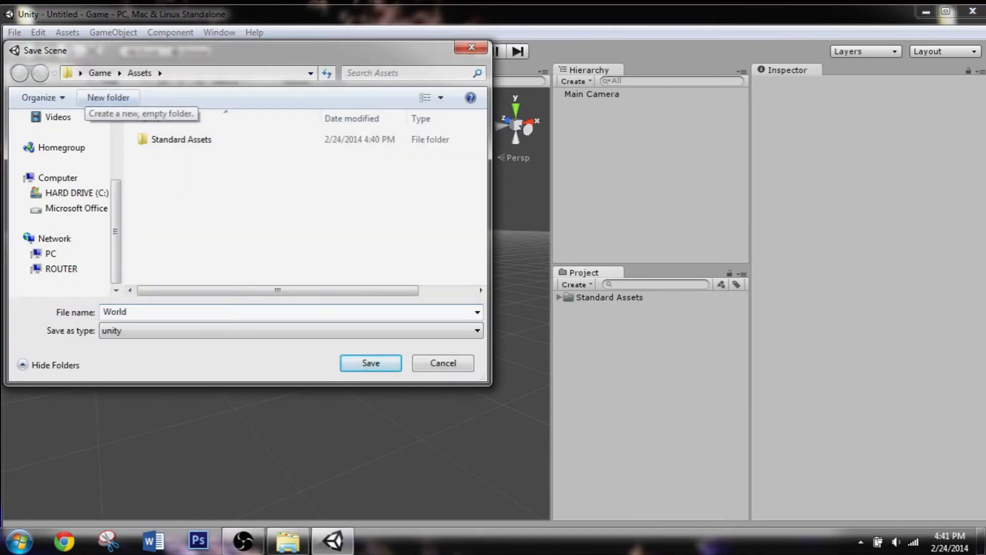
{"action": "left_click", "coordinate": [359, 366]}
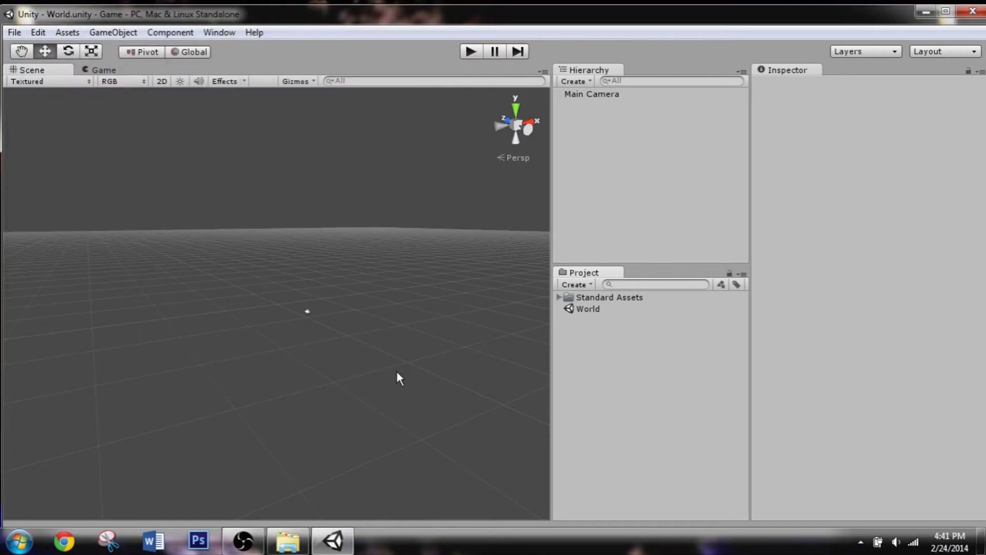
{"action": "left_click", "coordinate": [941, 13]}
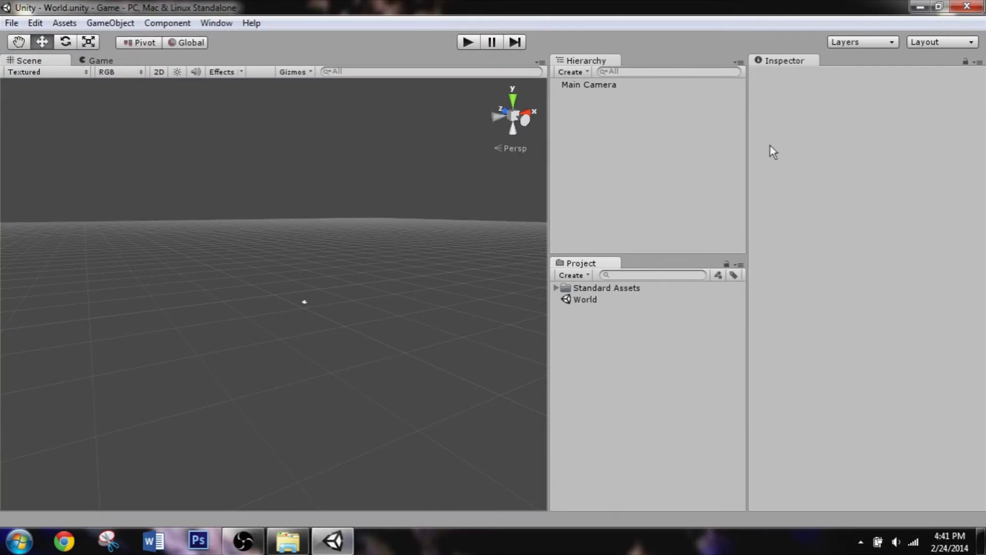
Step: Create a new asset folder named 'Skybox' in the Project panel
{"action": "right_click", "coordinate": [624, 109]}
{"action": "mouse_move", "coordinate": [710, 118]}
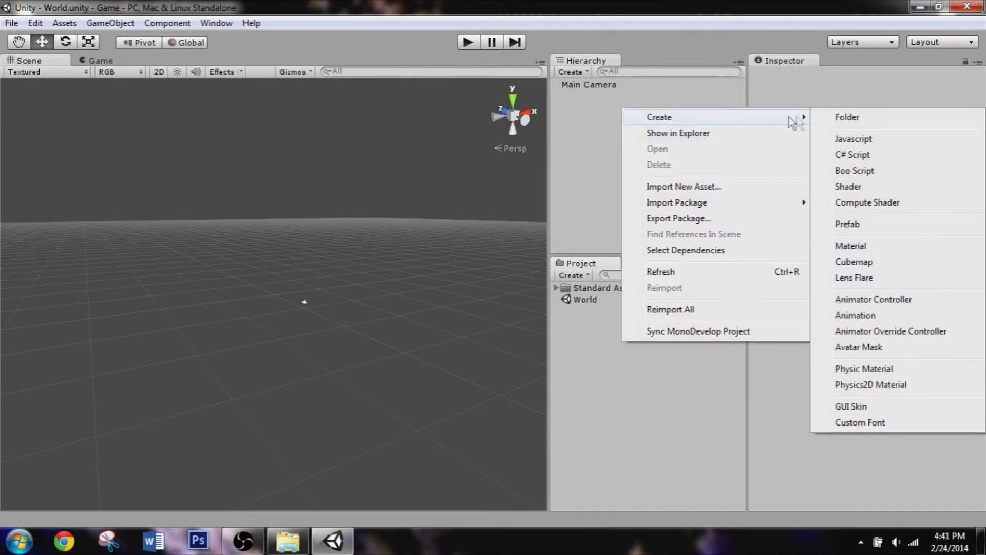
{"action": "left_click", "coordinate": [823, 117]}
{"action": "type", "text": "Skybox"}
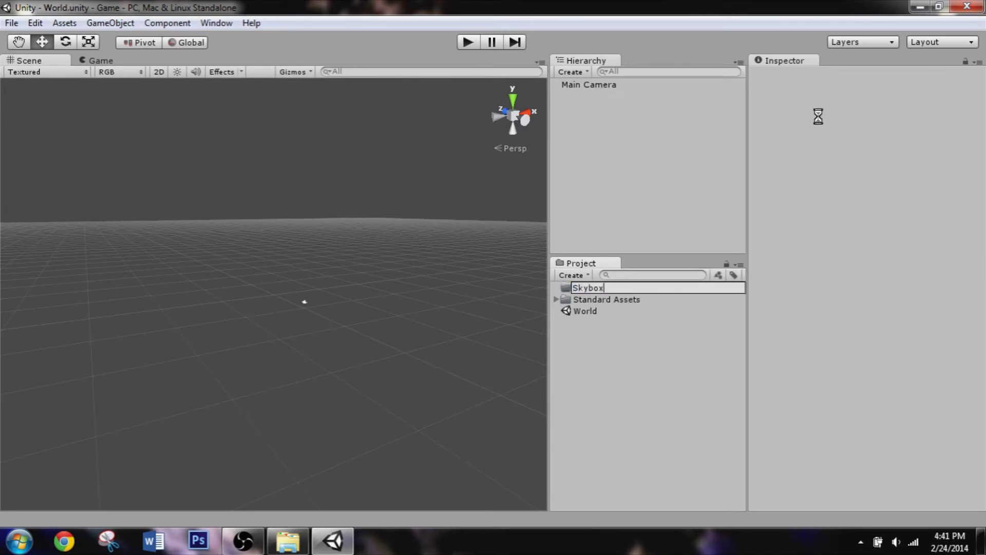
{"action": "key", "text": "Return"}
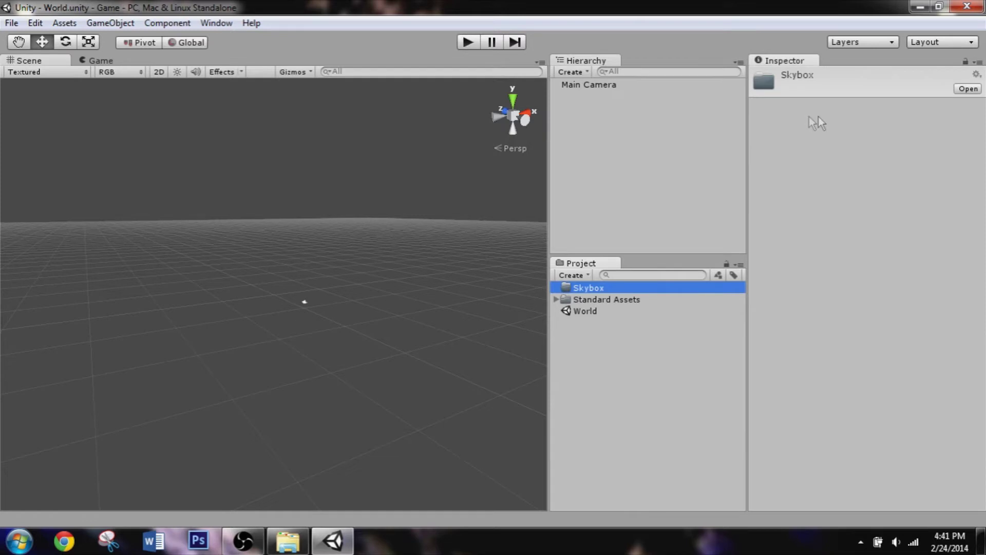
Step: Create a 'Sky' material in Skybox using the RenderFX/Skybox shader, then start Photoshop CS6
{"action": "right_click", "coordinate": [660, 289]}
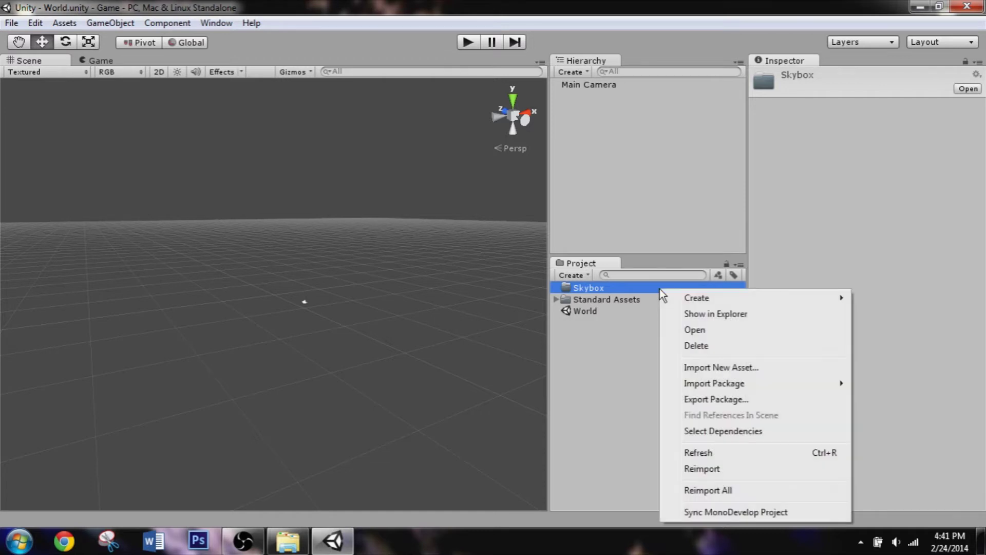
{"action": "mouse_move", "coordinate": [696, 299]}
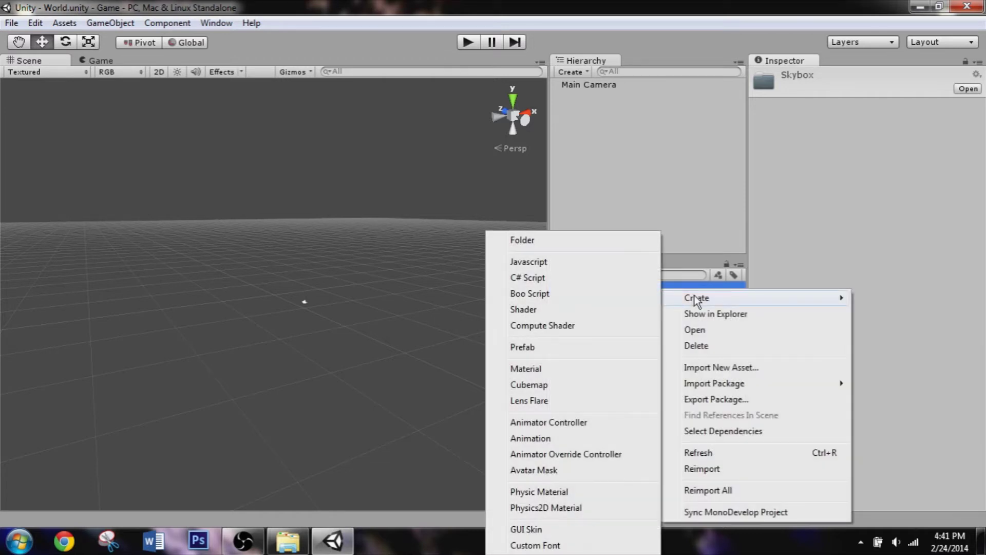
{"action": "left_click", "coordinate": [569, 371]}
{"action": "type", "text": "Sky"}
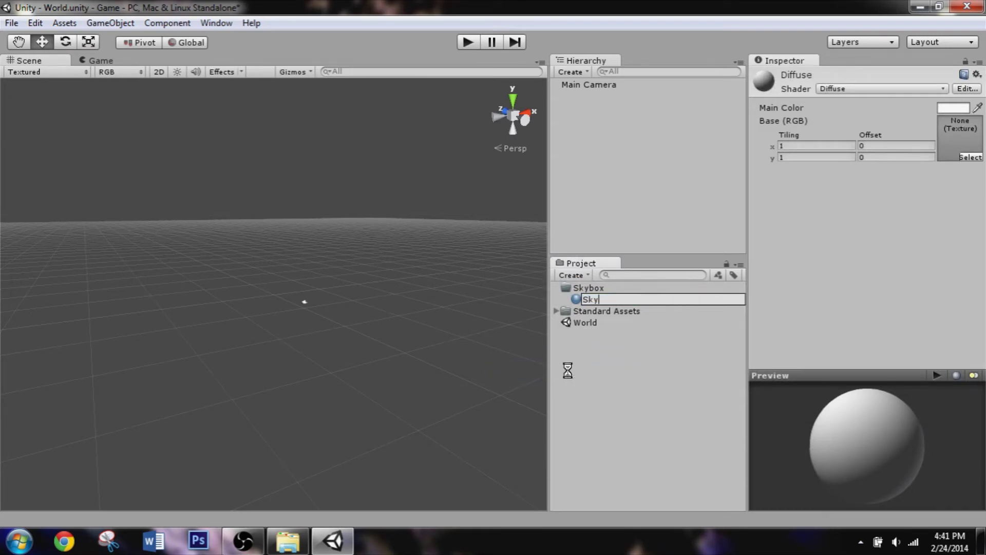
{"action": "key", "text": "Return"}
{"action": "left_click", "coordinate": [868, 92]}
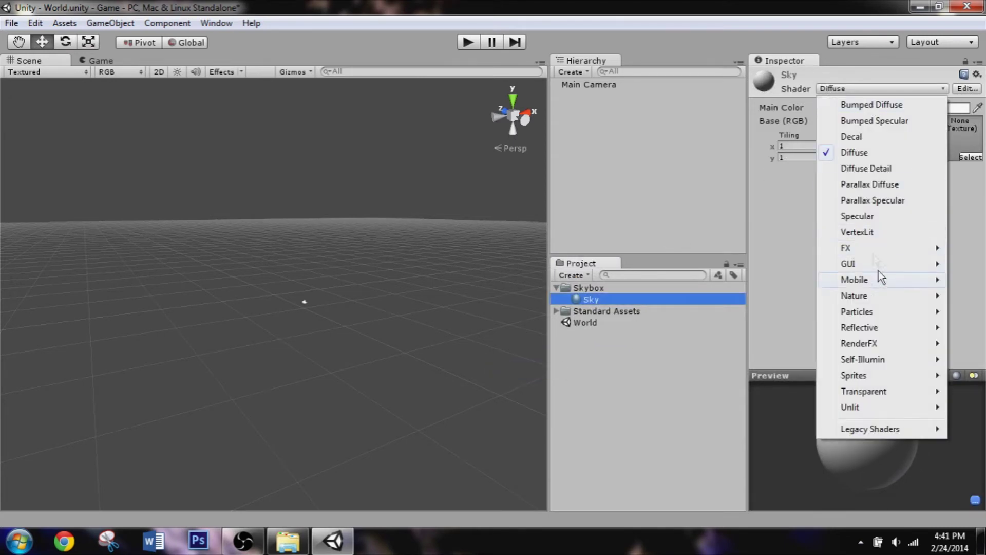
{"action": "mouse_move", "coordinate": [875, 342]}
{"action": "left_click", "coordinate": [794, 344]}
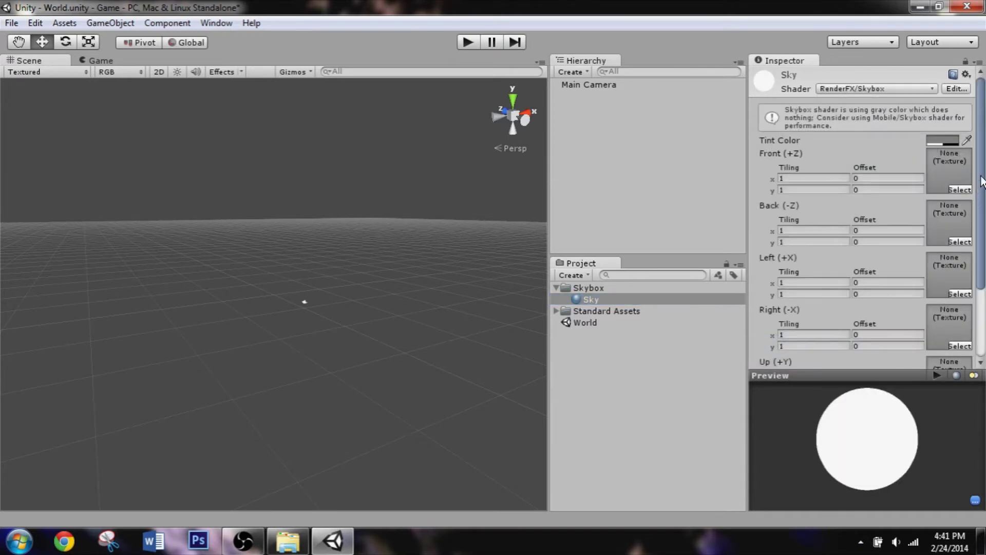
{"action": "left_click_drag", "start_coordinate": [982, 181], "coordinate": [981, 250]}
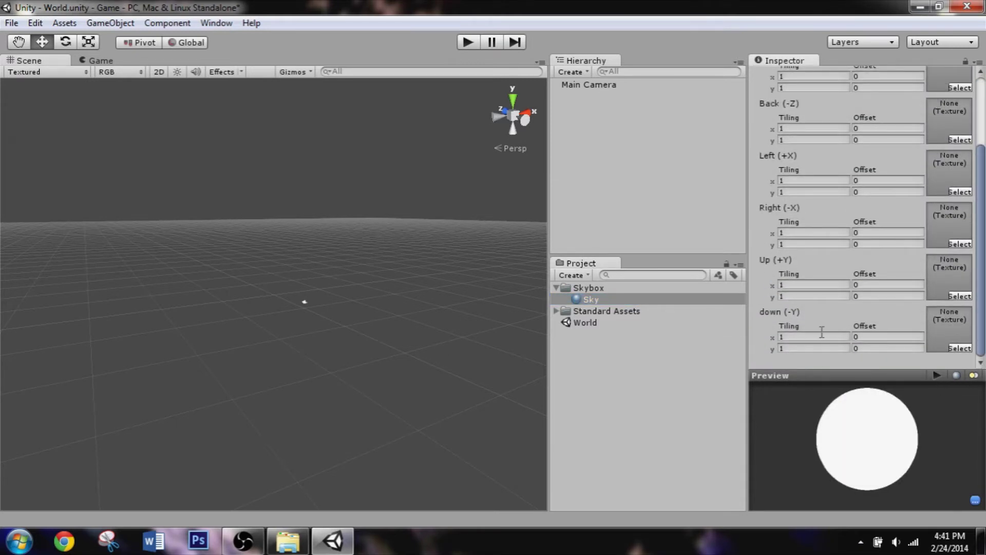
{"action": "double_click", "coordinate": [45, 88]}
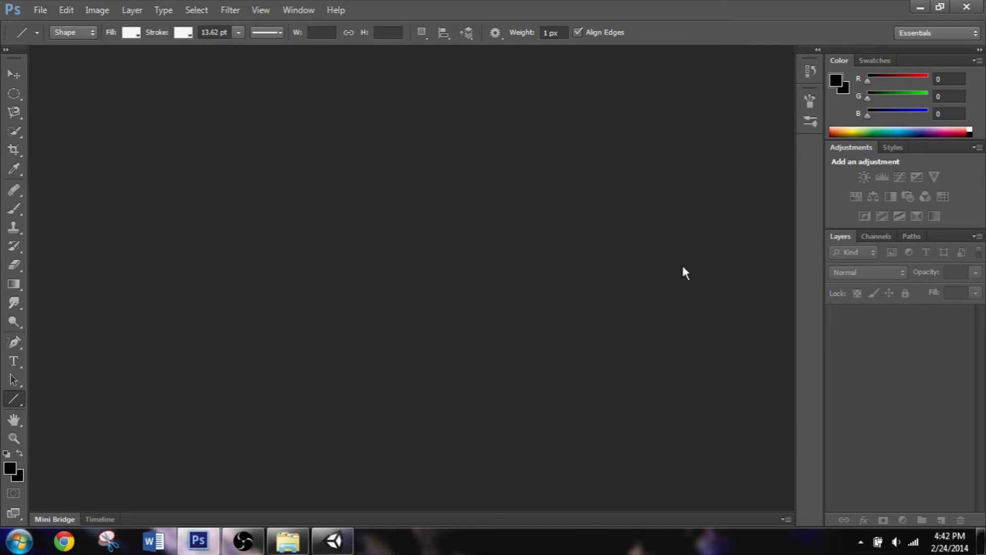
Step: Set Photoshop's background colour to a light sky blue in the Color Picker
{"action": "left_click", "coordinate": [847, 91]}
{"action": "left_click", "coordinate": [847, 92]}
{"action": "left_click_drag", "start_coordinate": [795, 188], "coordinate": [795, 180]}
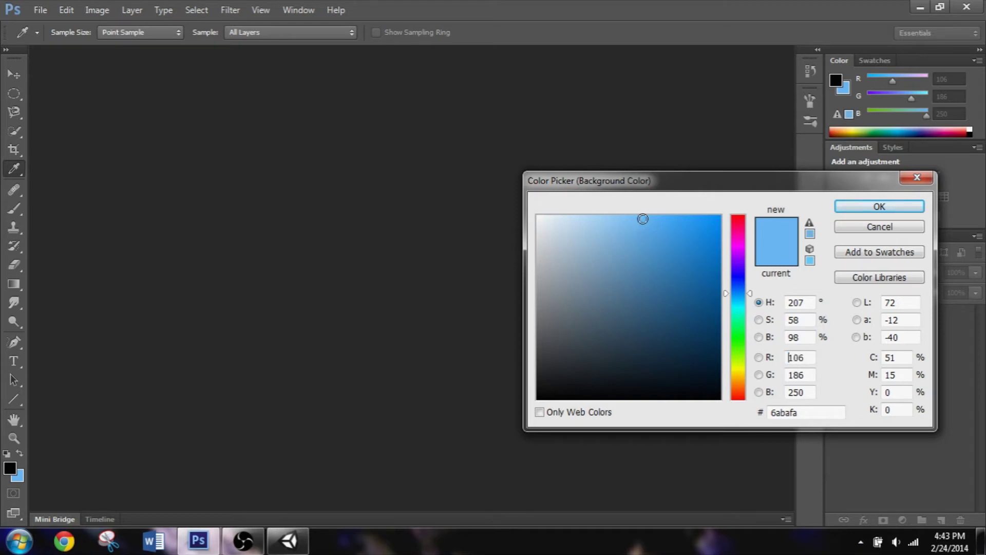
{"action": "left_click", "coordinate": [644, 220]}
{"action": "left_click_drag", "start_coordinate": [765, 180], "coordinate": [624, 67]}
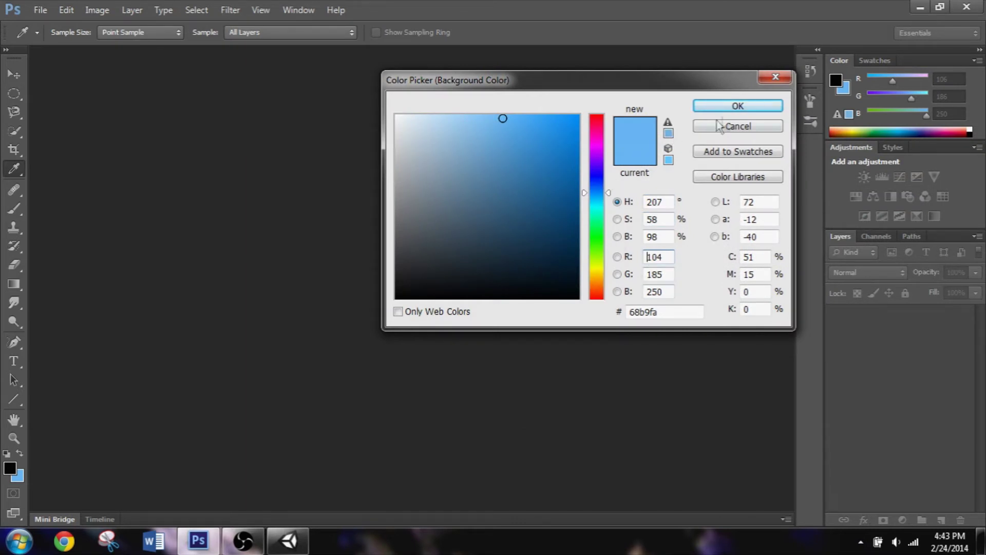
{"action": "left_click", "coordinate": [736, 106]}
Step: Sample that blue as the foreground colour and lighten it to hex 9fd4fe
{"action": "double_click", "coordinate": [837, 80]}
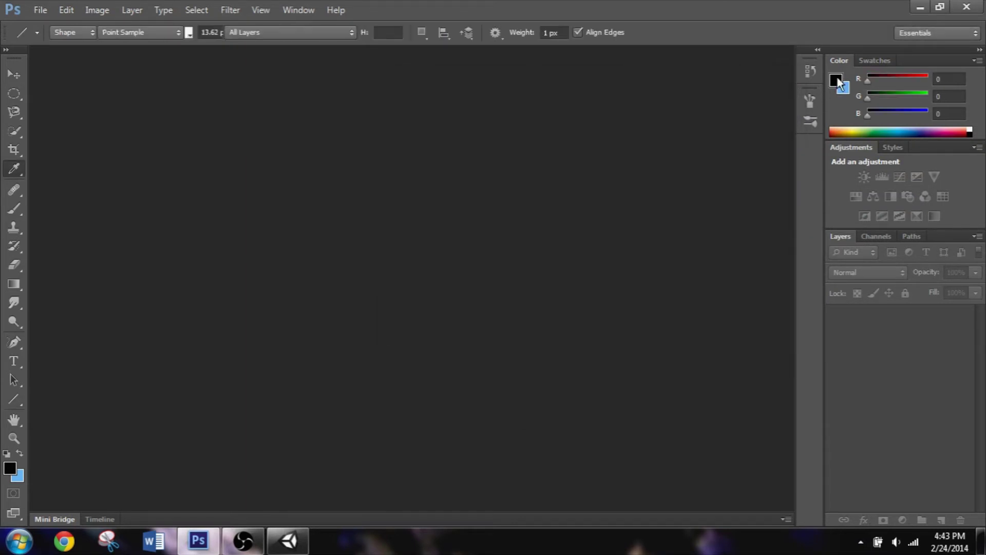
{"action": "left_click_drag", "start_coordinate": [701, 88], "coordinate": [659, 87]}
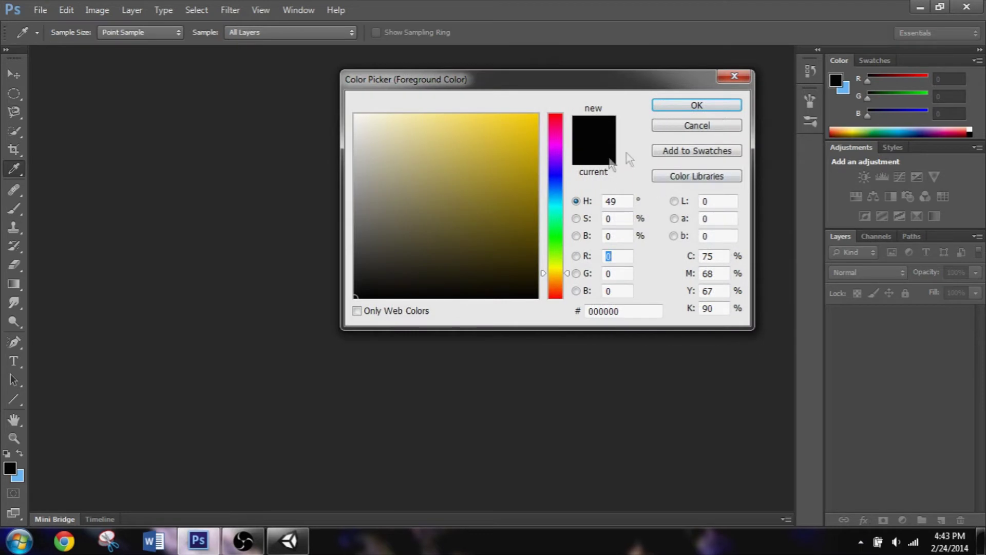
{"action": "left_click", "coordinate": [844, 88]}
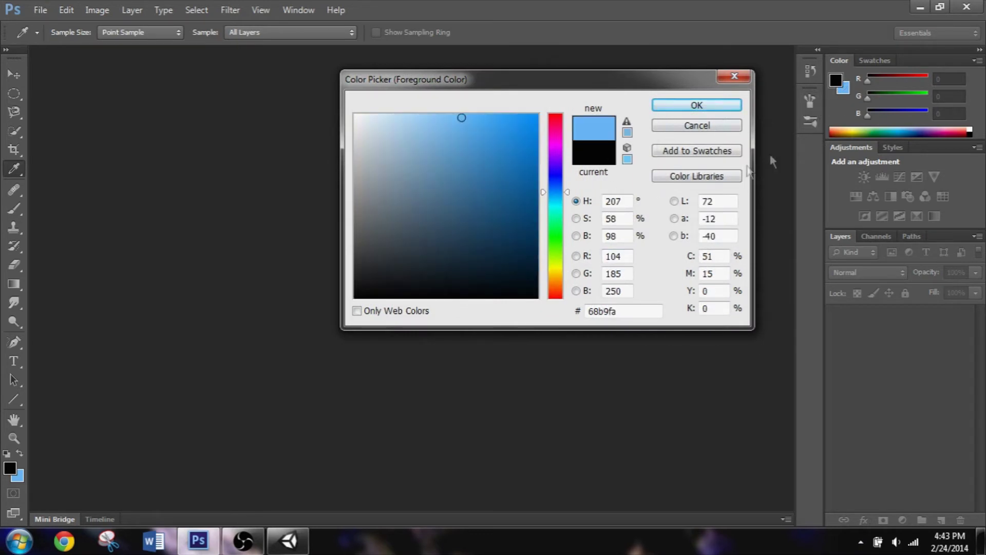
{"action": "left_click", "coordinate": [443, 120]}
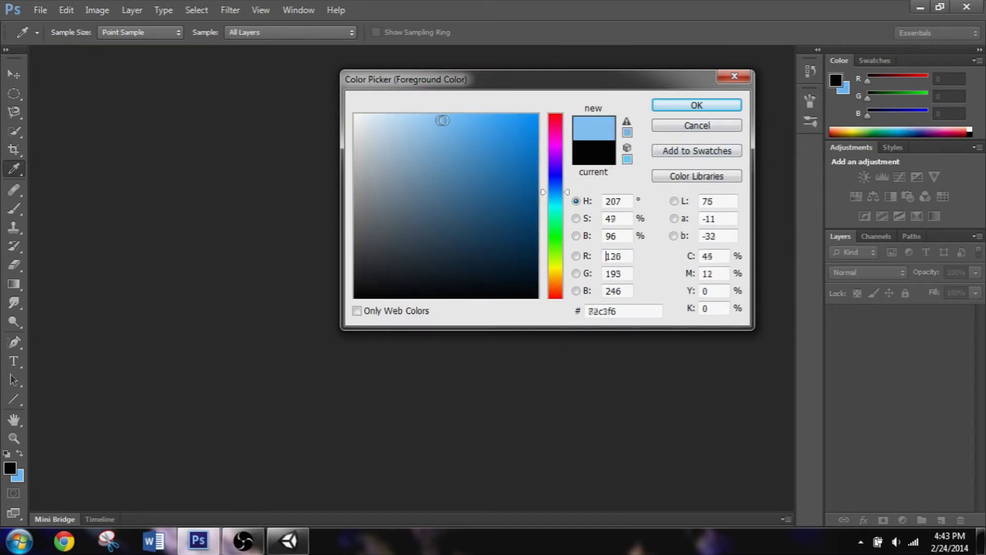
{"action": "mouse_move", "coordinate": [443, 121]}
{"action": "left_mouse_down"}
{"action": "mouse_move", "coordinate": [406, 116]}
{"action": "mouse_move", "coordinate": [422, 115]}
{"action": "left_mouse_up"}
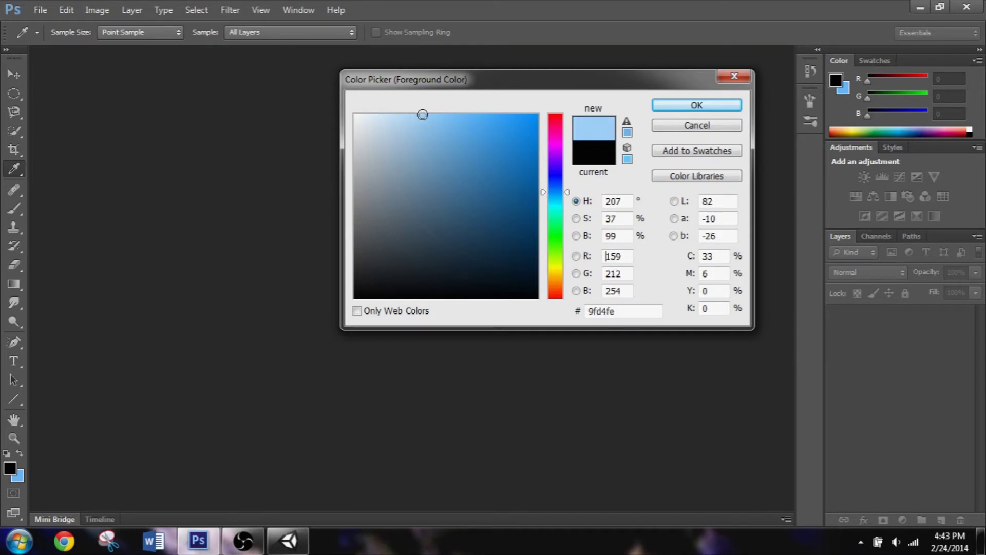
{"action": "left_click", "coordinate": [663, 105]}
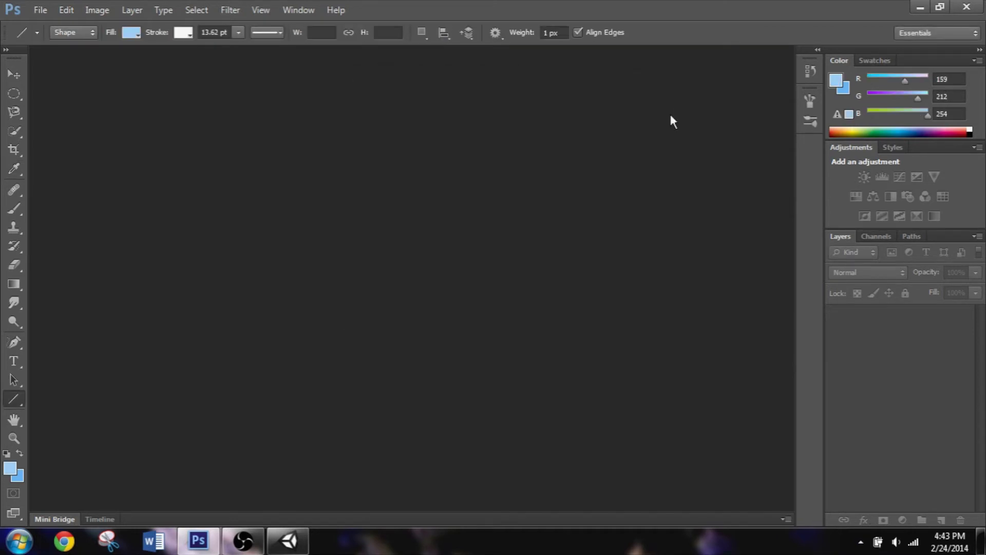
{"action": "left_click", "coordinate": [45, 10]}
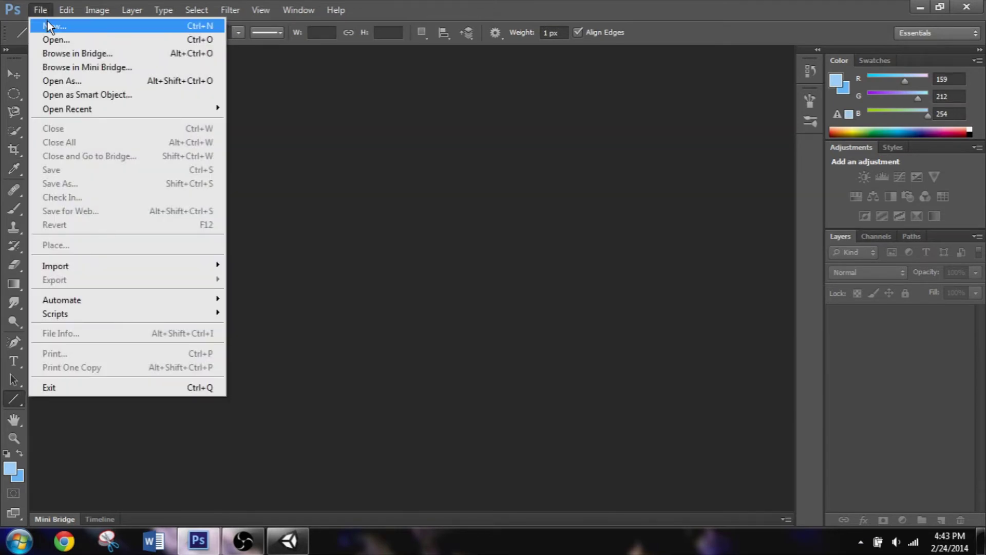
Step: Create a 4000×4000 px, 16-bit RGB document named 'Sky' filled with the background colour
{"action": "left_click", "coordinate": [48, 23]}
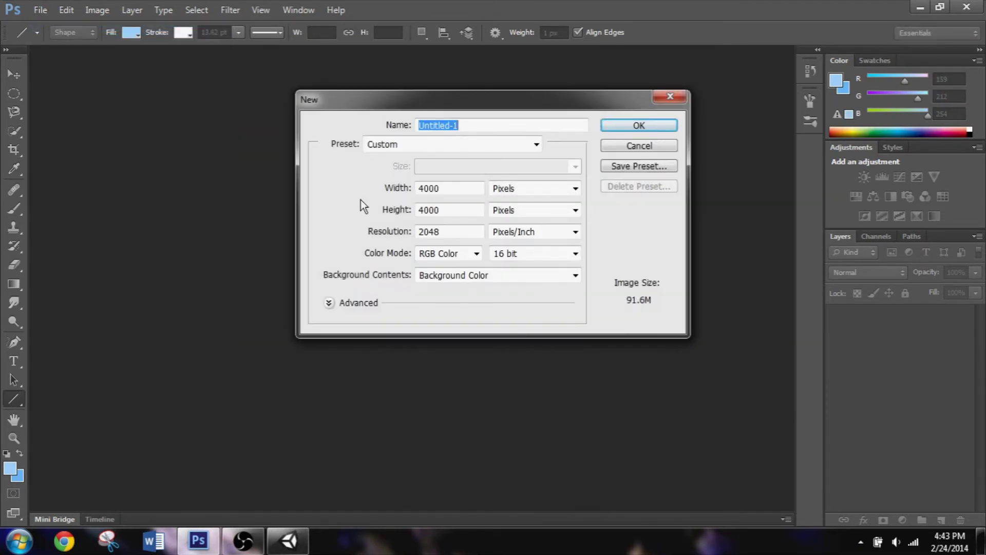
{"action": "type", "text": "Sky"}
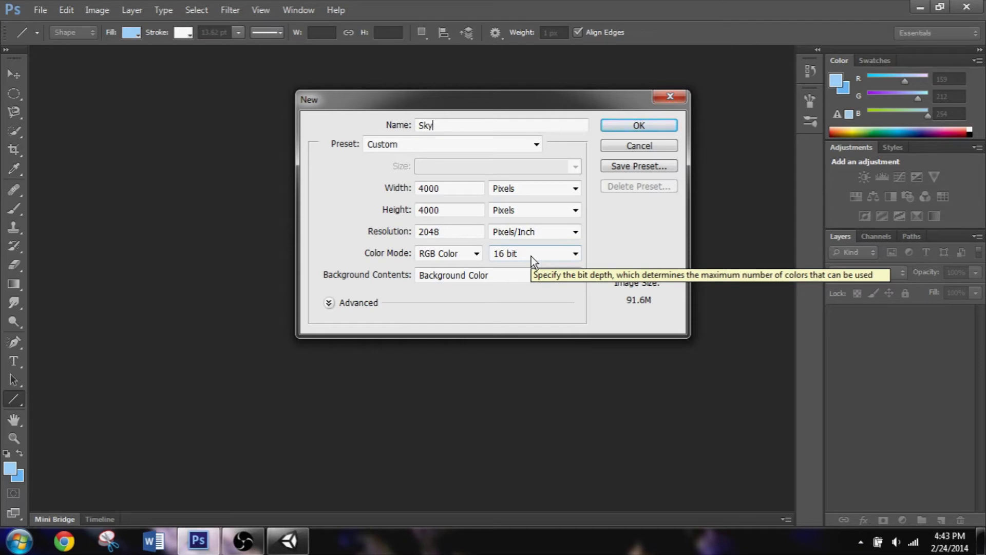
{"action": "left_click", "coordinate": [637, 126]}
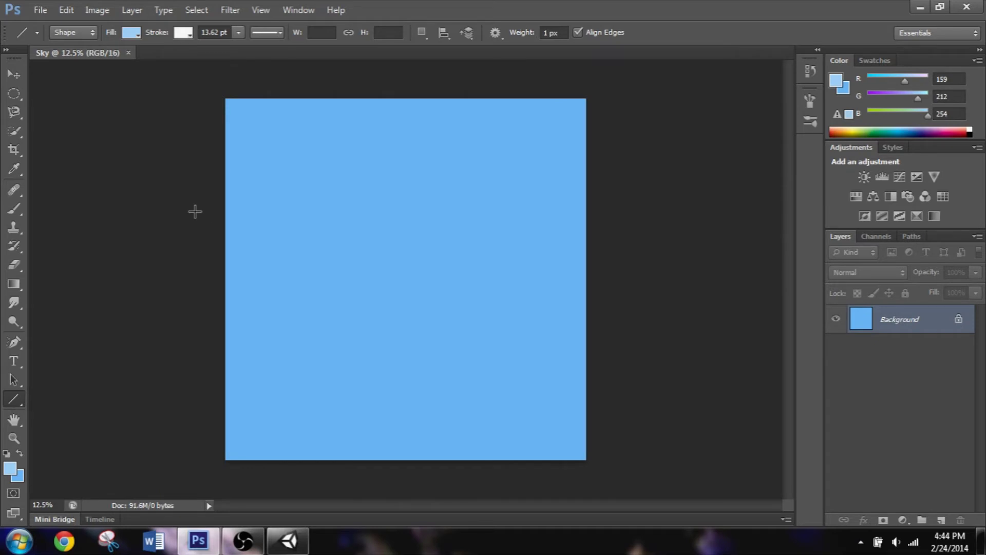
{"action": "key", "text": "g"}
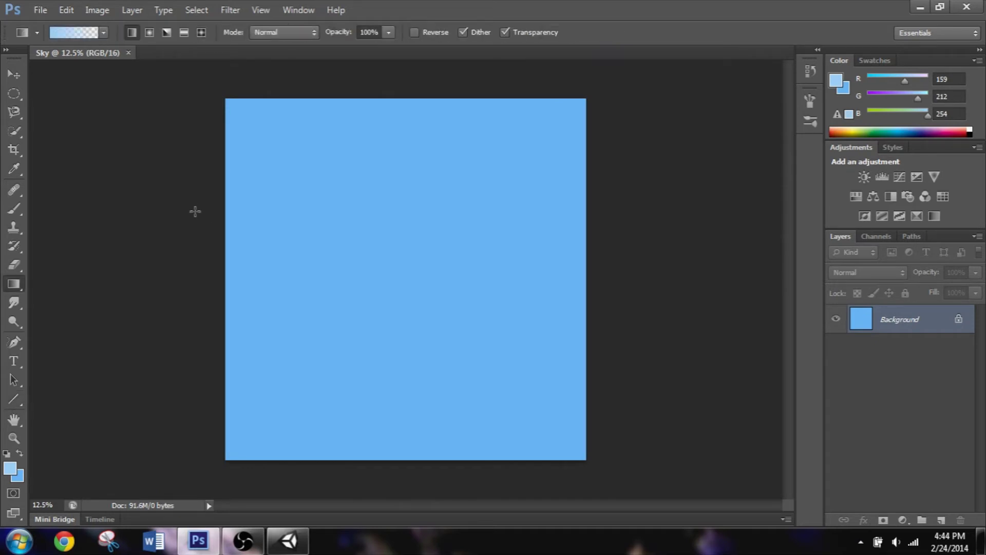
Step: Reset the gradient presets to the defaults and choose Foreground to Transparent
{"action": "left_click", "coordinate": [104, 34]}
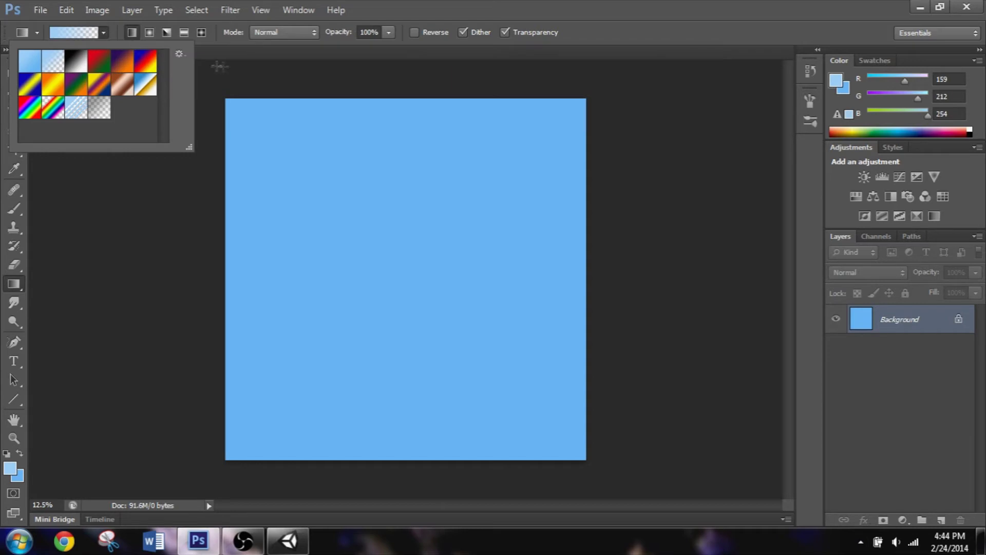
{"action": "left_click", "coordinate": [179, 53]}
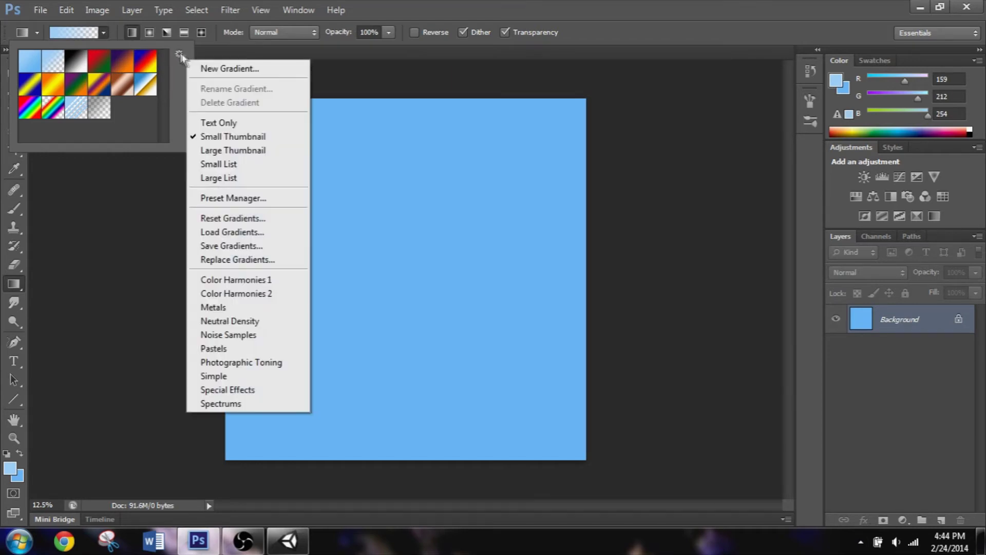
{"action": "left_click", "coordinate": [259, 218]}
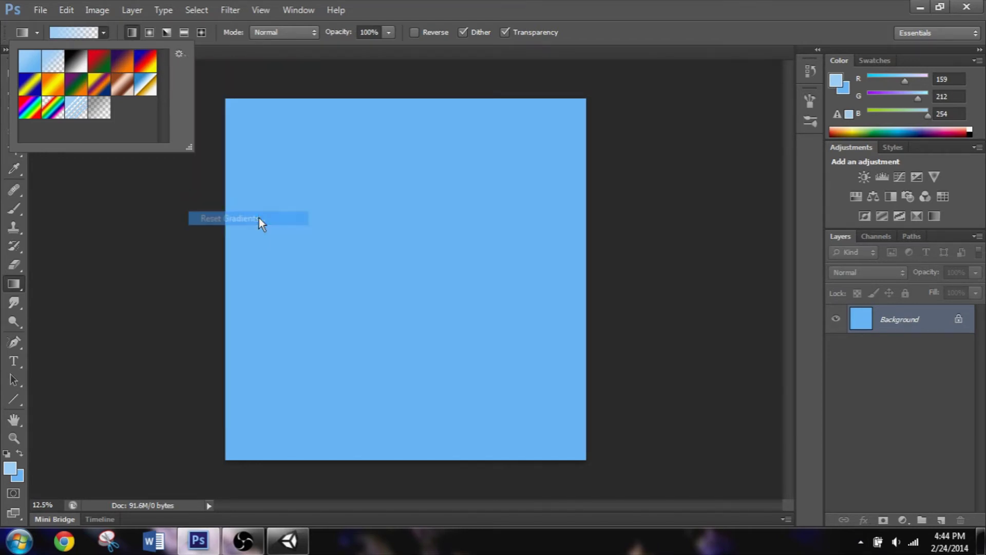
{"action": "left_click", "coordinate": [430, 213]}
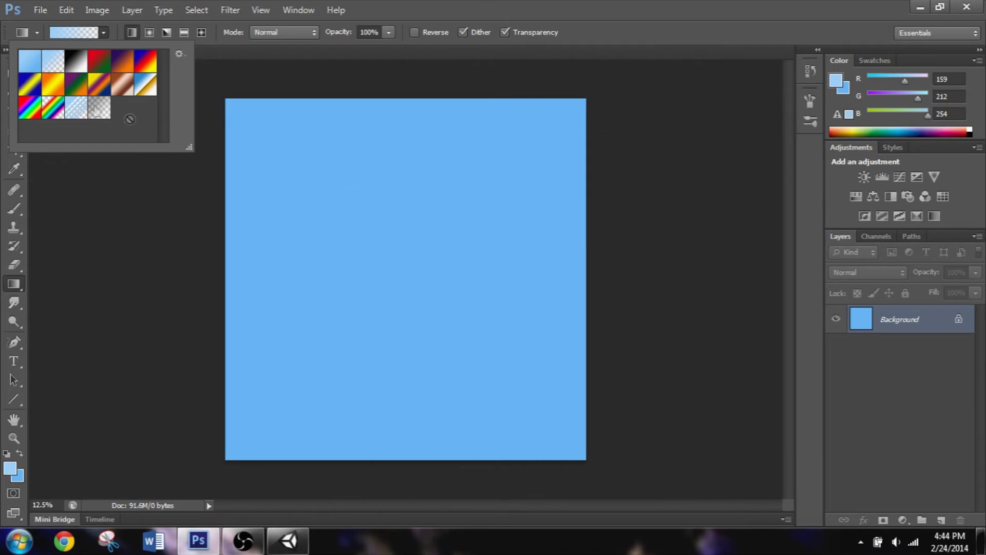
{"action": "double_click", "coordinate": [54, 69]}
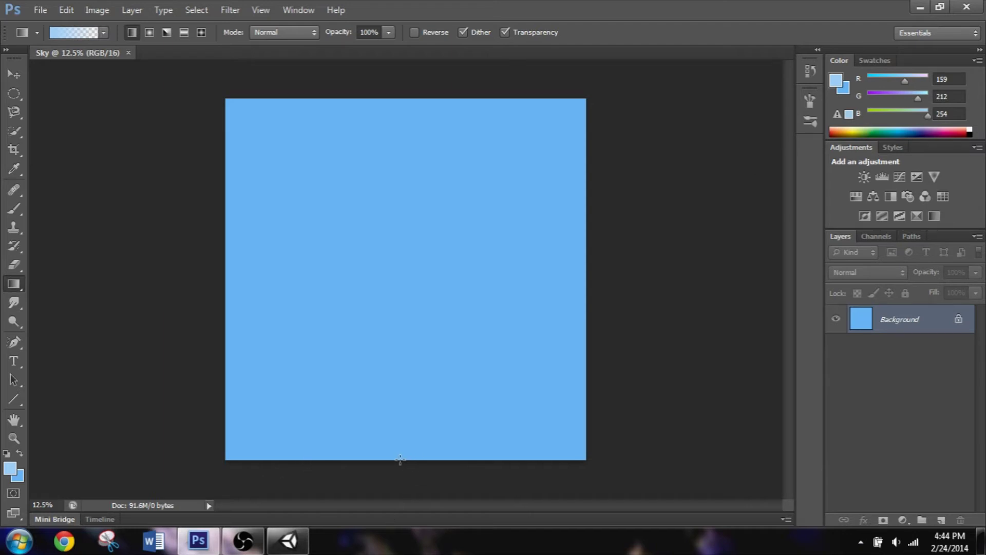
Step: Drag a vertical gradient from the canvas bottom edge up to its middle
{"action": "left_click_drag", "start_coordinate": [400, 459], "coordinate": [397, 200]}
{"action": "left_click_drag", "start_coordinate": [400, 212], "coordinate": [399, 212]}
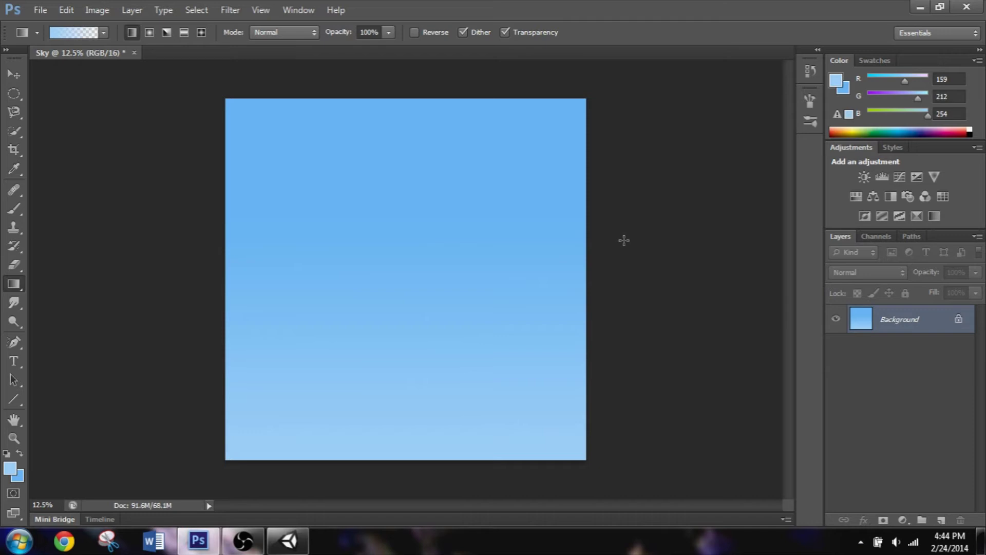
{"action": "left_click", "coordinate": [48, 8]}
{"action": "left_click", "coordinate": [169, 228]}
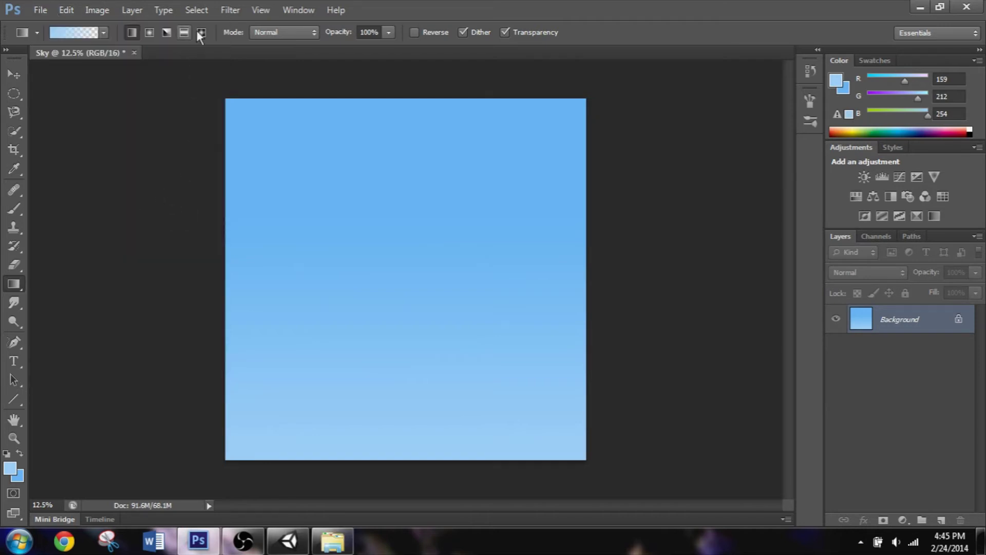
Step: Show the Blur submenu of Photoshop's Filter menu
{"action": "left_click", "coordinate": [222, 10]}
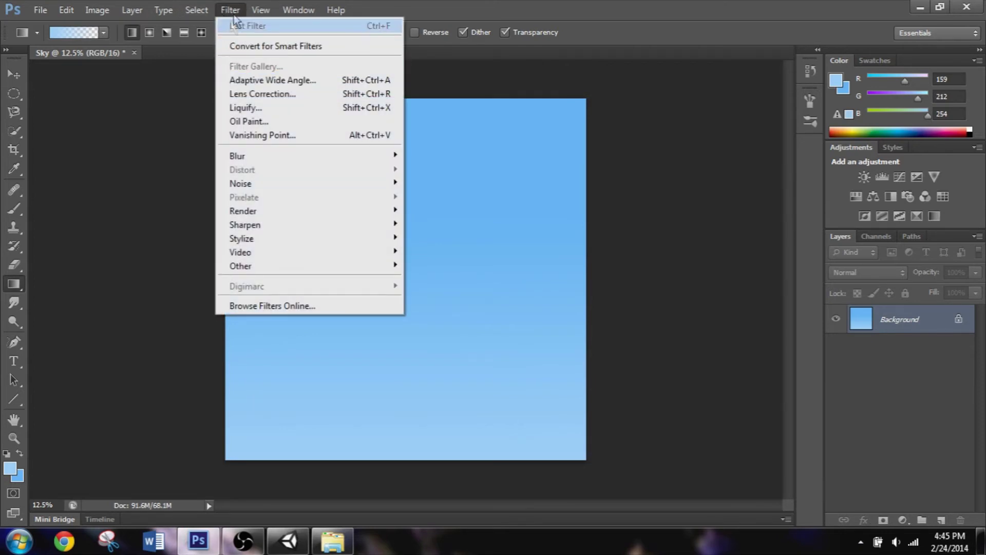
{"action": "mouse_move", "coordinate": [317, 151]}
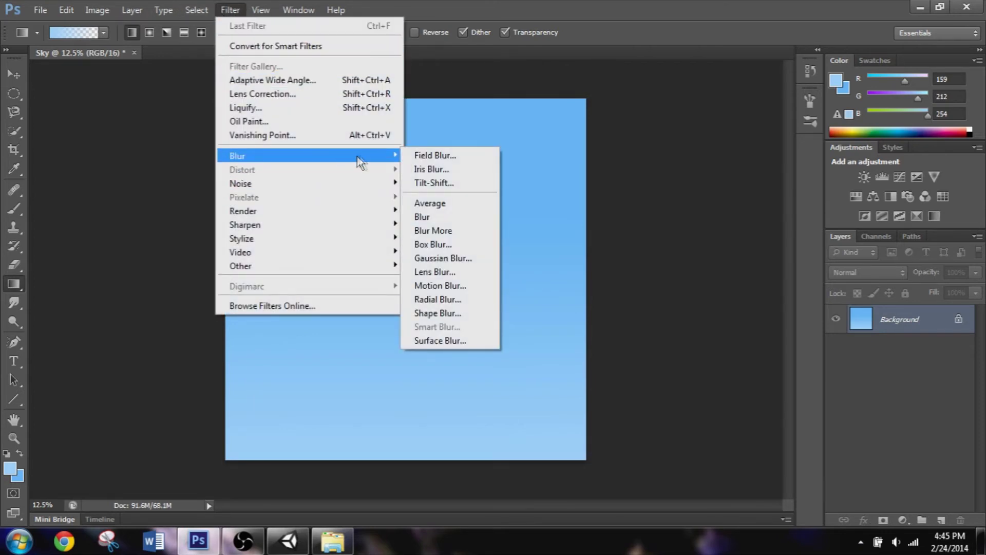
Step: Apply a Field Blur with 291 px strength to the Sky canvas
{"action": "left_click", "coordinate": [418, 156]}
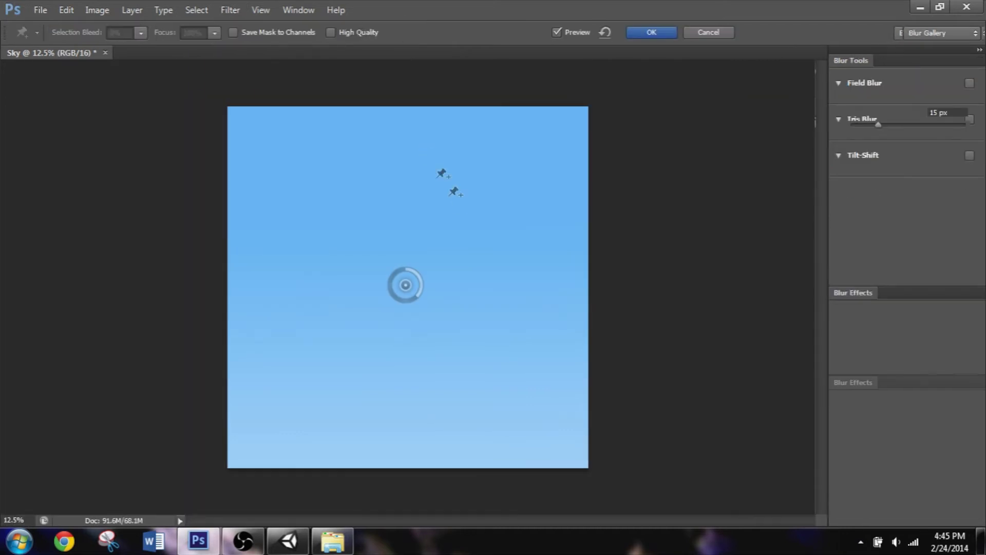
{"action": "left_click_drag", "start_coordinate": [416, 293], "coordinate": [394, 270]}
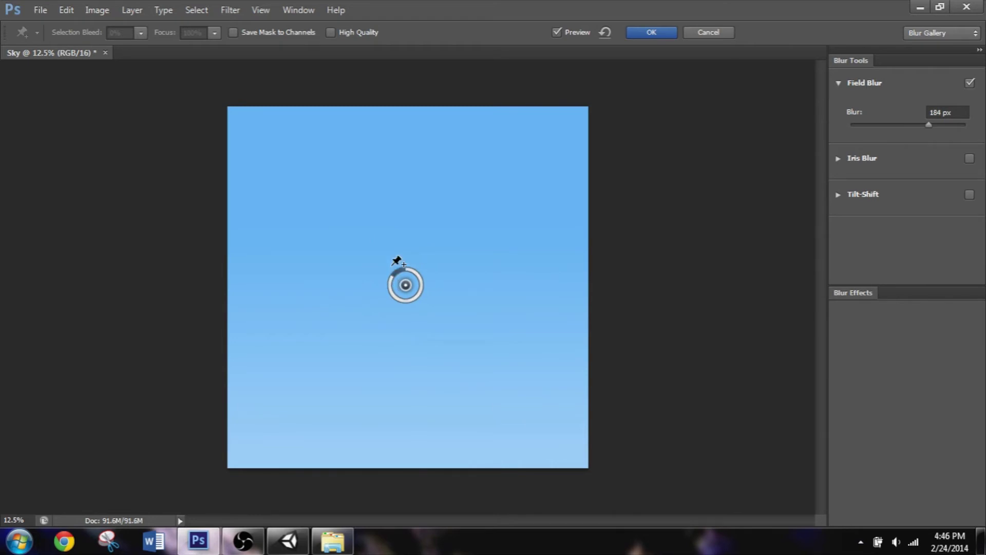
{"action": "left_click_drag", "start_coordinate": [399, 278], "coordinate": [399, 276]}
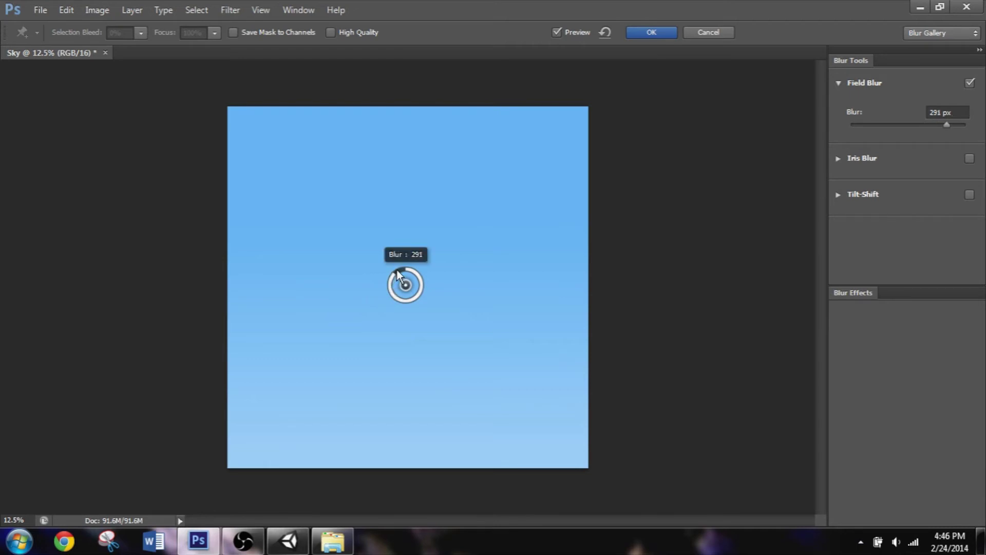
{"action": "key", "text": "Return"}
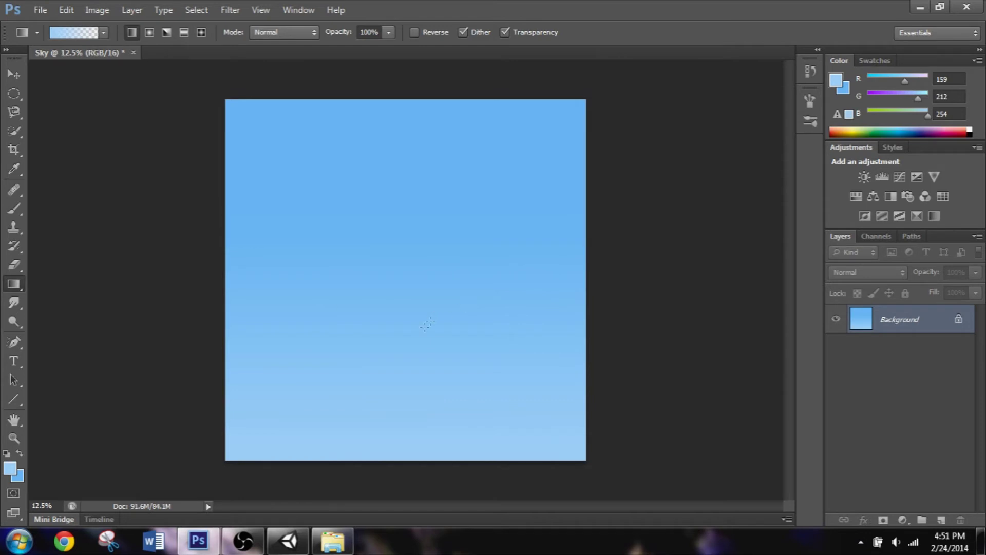
Step: Save the image as Sky.jpg in the Skybox folder at JPEG quality 12
{"action": "left_click", "coordinate": [41, 9]}
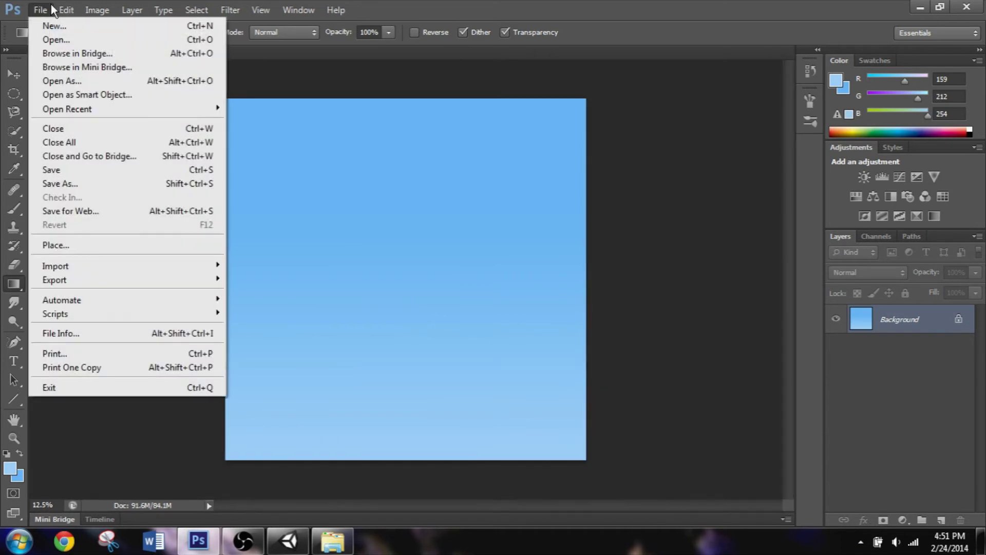
{"action": "left_click", "coordinate": [97, 186]}
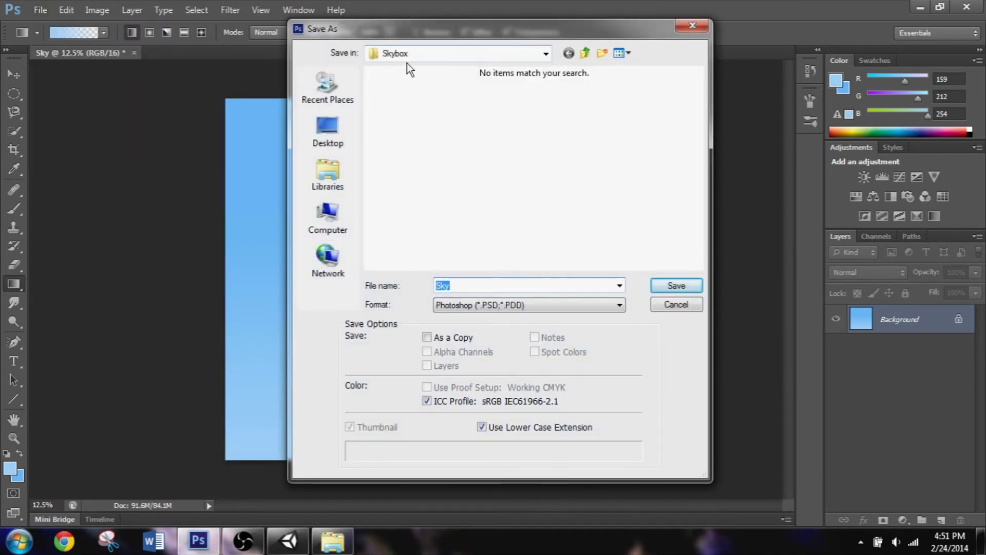
{"action": "left_click", "coordinate": [462, 306]}
{"action": "left_click", "coordinate": [498, 365]}
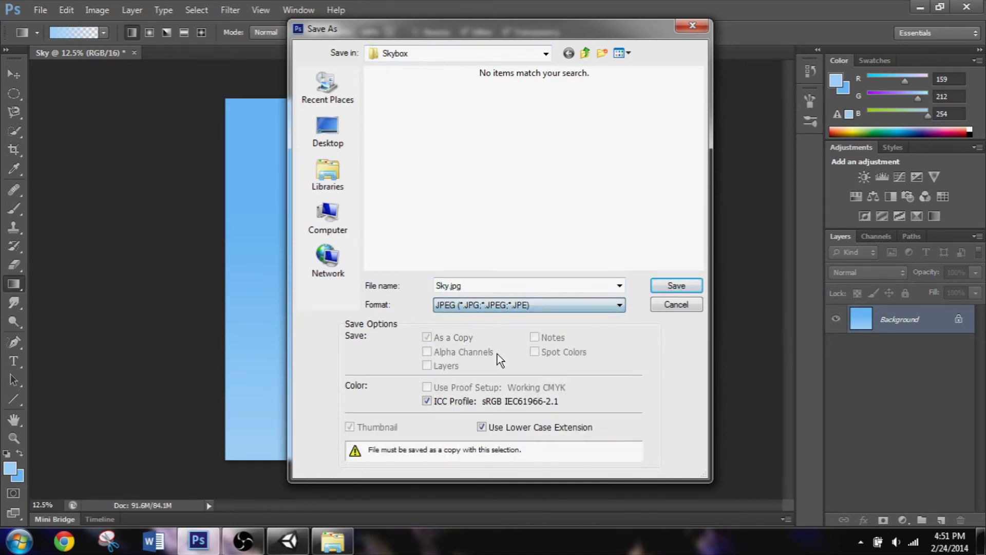
{"action": "left_click", "coordinate": [667, 287]}
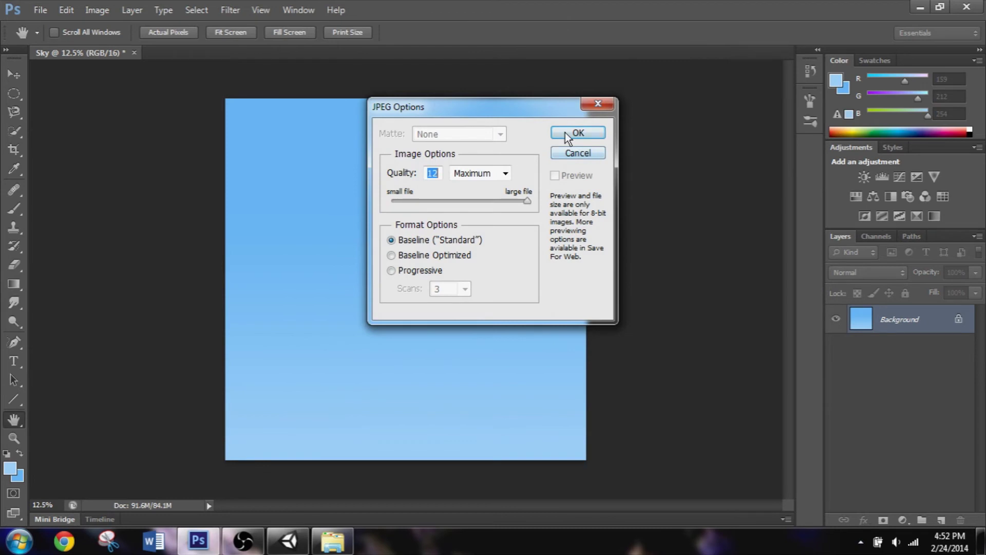
{"action": "left_click", "coordinate": [567, 134]}
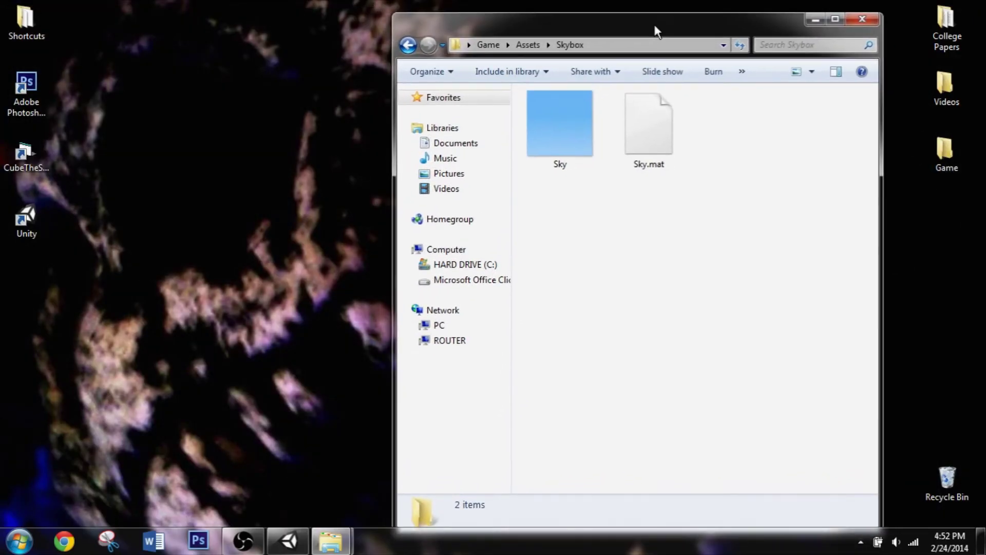
Step: Launch Cube The Sphere and copy the Skybox folder's path from Explorer
{"action": "left_click", "coordinate": [581, 118]}
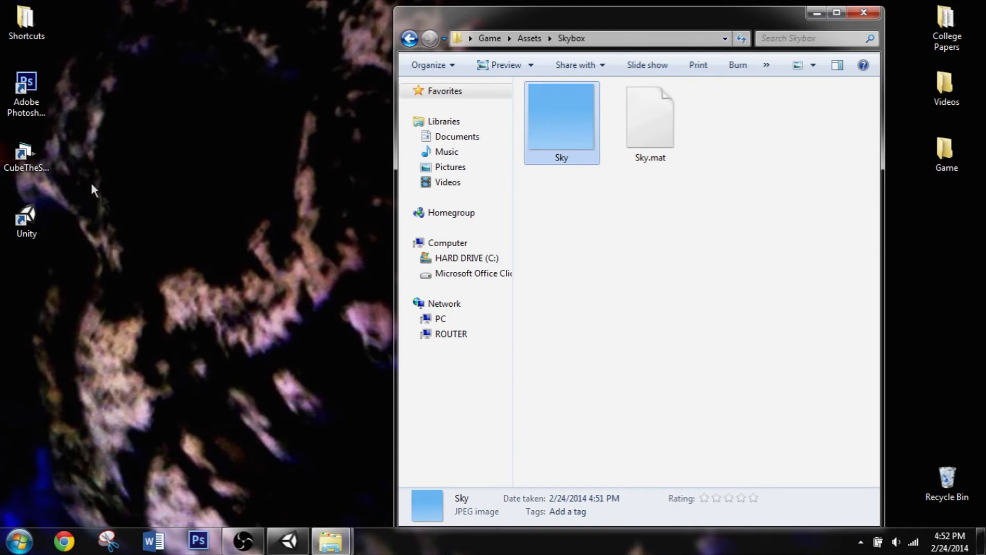
{"action": "double_click", "coordinate": [46, 154]}
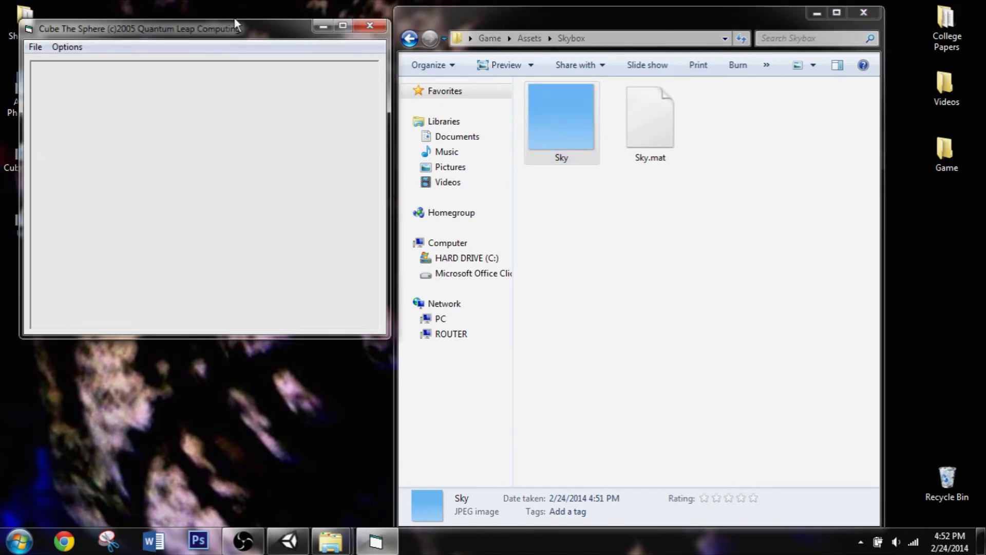
{"action": "left_click_drag", "start_coordinate": [231, 31], "coordinate": [239, 53]}
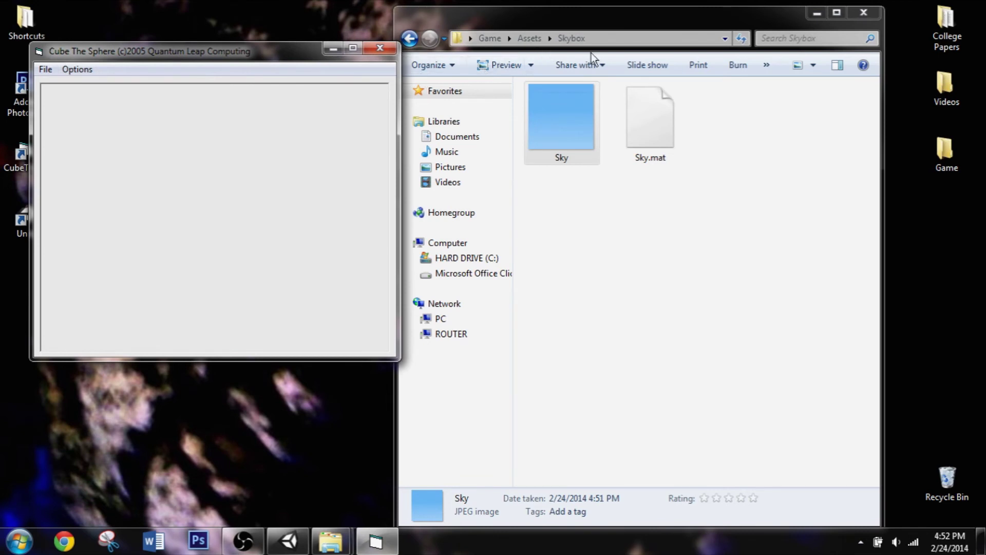
{"action": "left_click", "coordinate": [616, 39]}
{"action": "right_click", "coordinate": [615, 42]}
{"action": "left_click", "coordinate": [653, 89]}
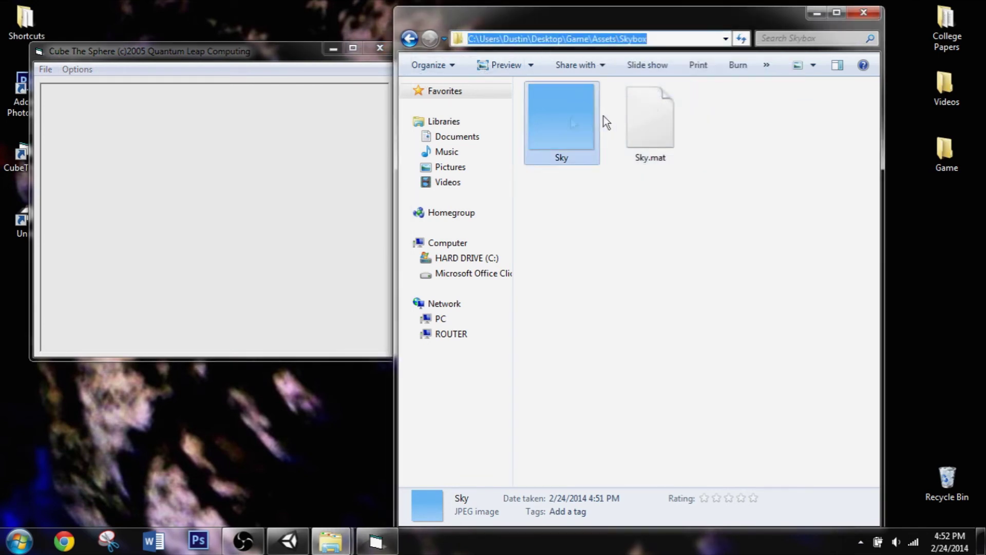
Step: Open Sky.jpg in Cube The Sphere by pasting the Skybox folder path
{"action": "left_click", "coordinate": [46, 69]}
{"action": "left_click", "coordinate": [63, 86]}
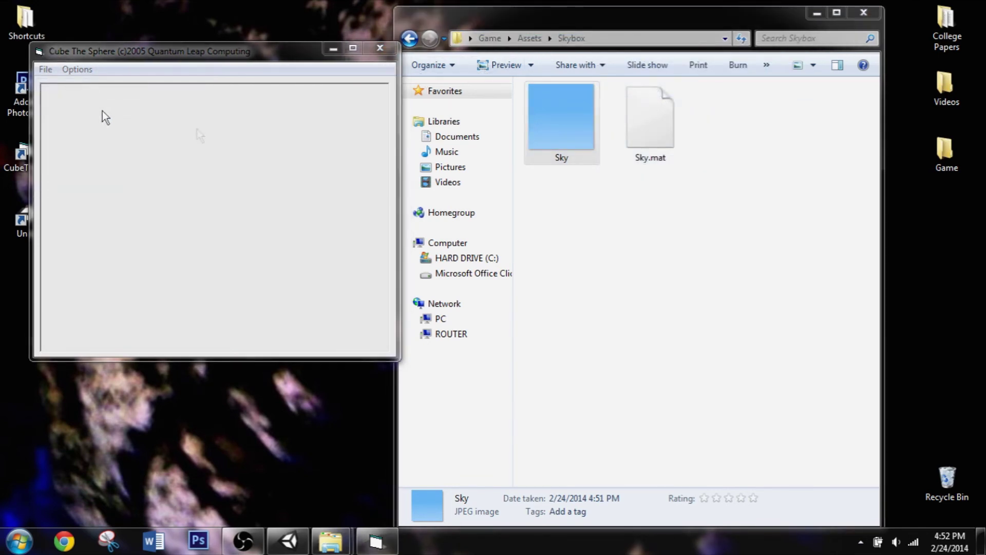
{"action": "left_click", "coordinate": [290, 74]}
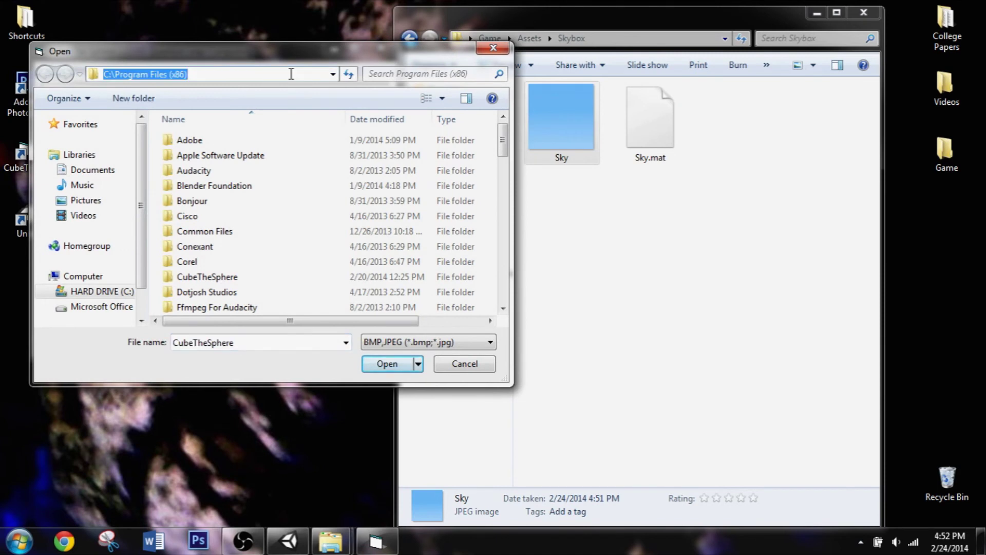
{"action": "key", "text": "ctrl+v"}
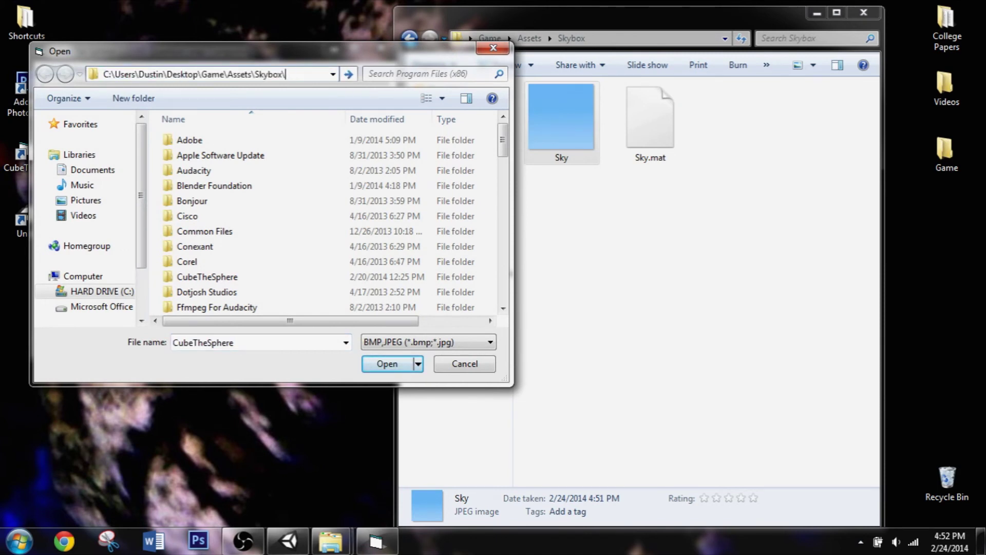
{"action": "key", "text": "Return"}
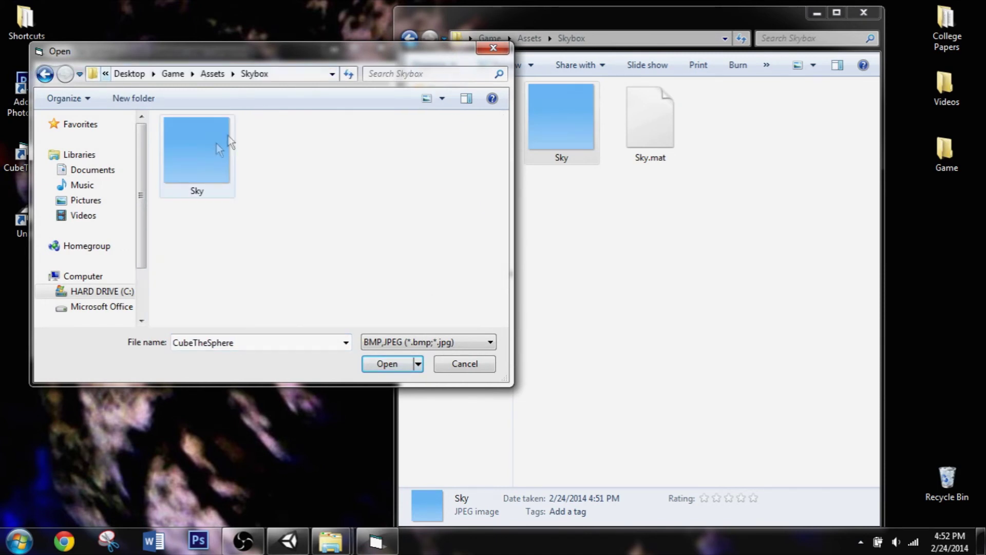
{"action": "double_click", "coordinate": [212, 147]}
Step: Set output size to 2048 and extract all six faces, Sky_Back through Sky_Top
{"action": "left_click", "coordinate": [78, 69]}
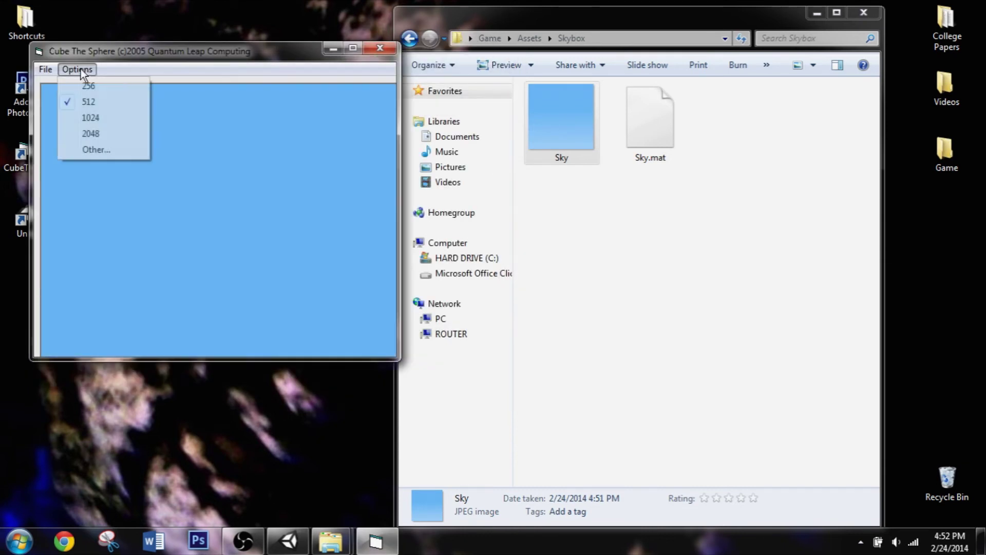
{"action": "left_click", "coordinate": [102, 130]}
{"action": "left_click", "coordinate": [46, 69]}
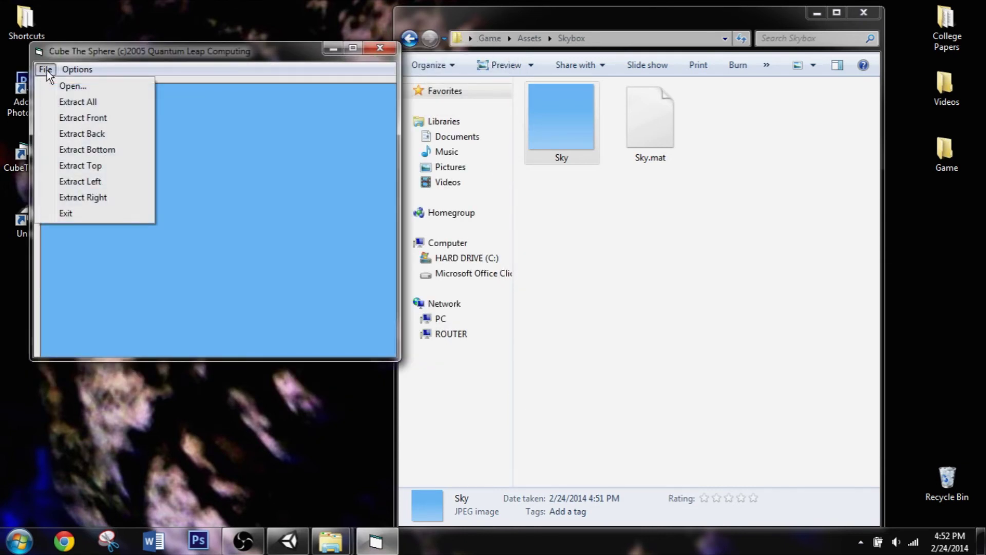
{"action": "left_click", "coordinate": [94, 100]}
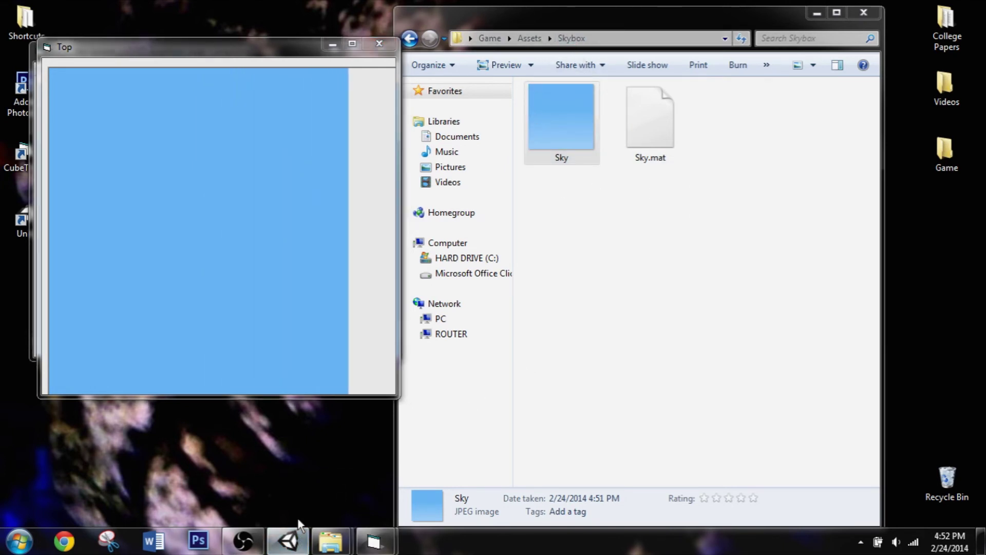
{"action": "left_click", "coordinate": [292, 537]}
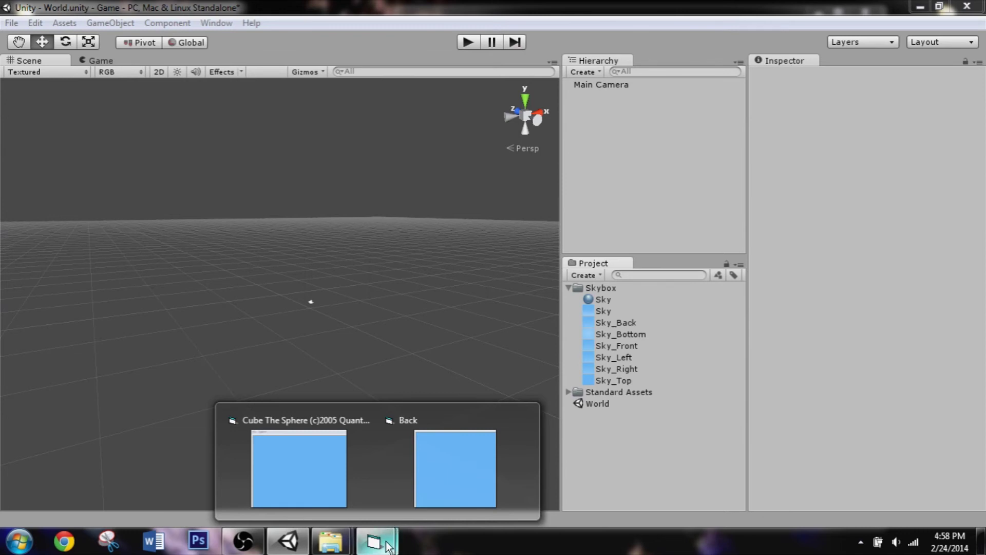
Step: Close all Cube The Sphere windows and select the six textures Sky_Back through Sky_Top
{"action": "right_click", "coordinate": [386, 543]}
{"action": "left_click", "coordinate": [380, 503]}
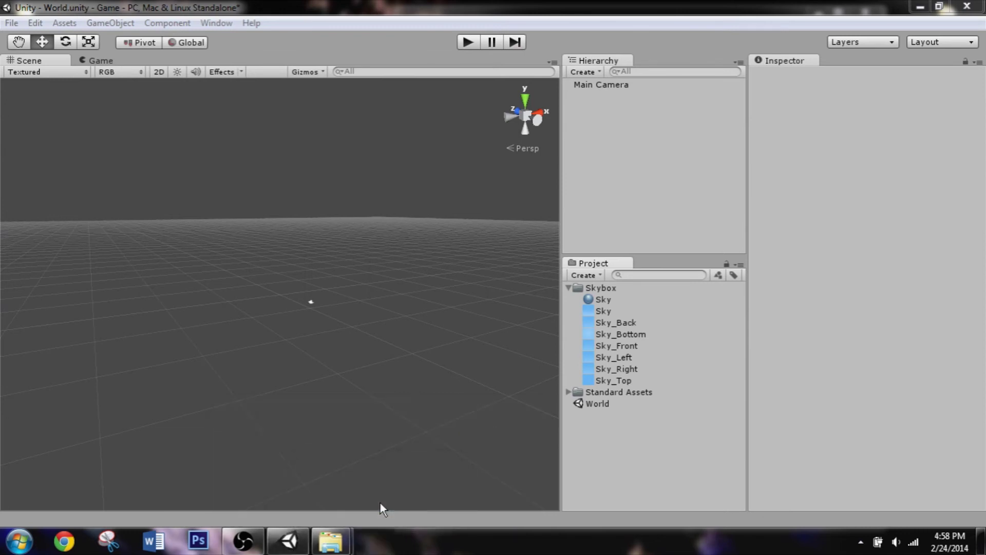
{"action": "left_click", "coordinate": [637, 322]}
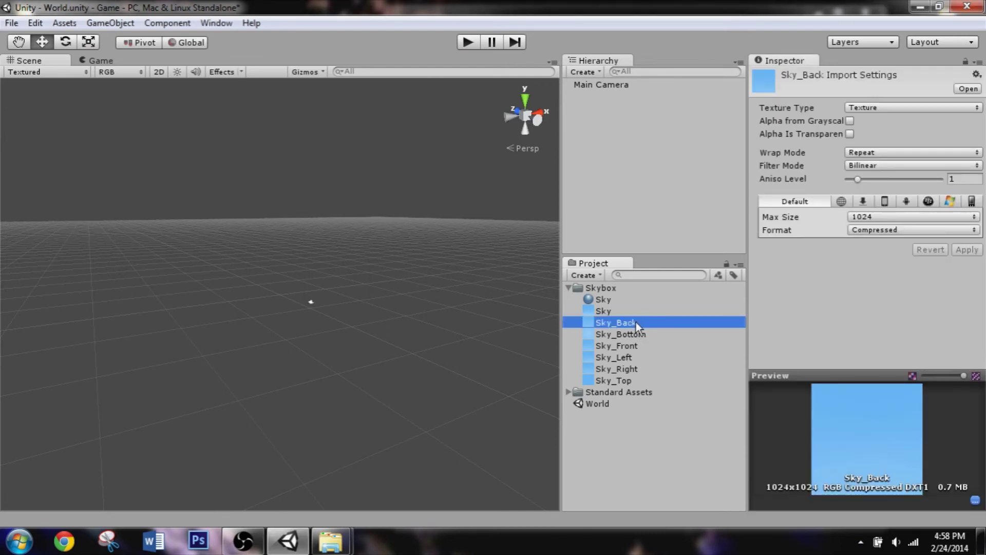
{"action": "left_click", "coordinate": [641, 384], "text": "shift"}
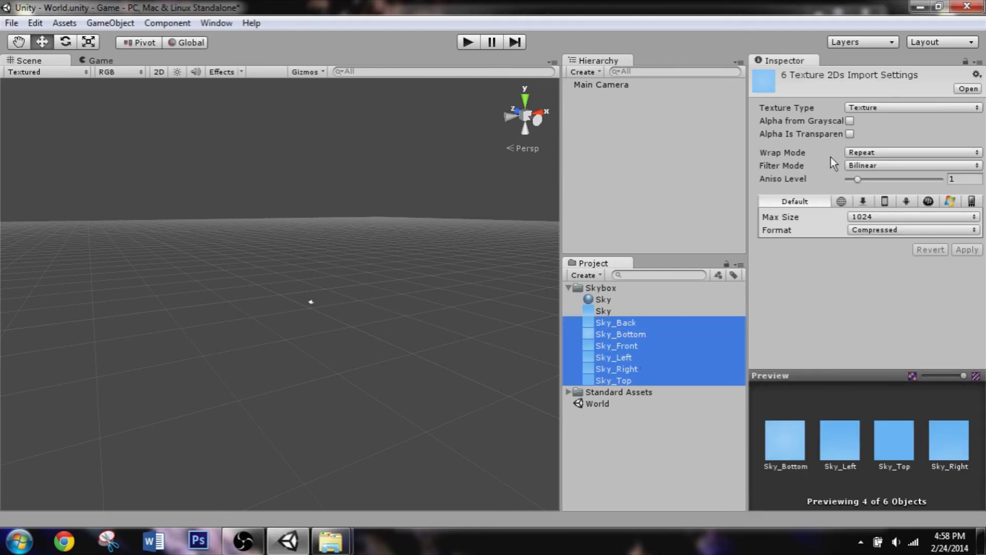
Step: Give the six textures Clamp wrap mode, 4096 max size and Truecolor format, and apply
{"action": "left_click", "coordinate": [862, 152]}
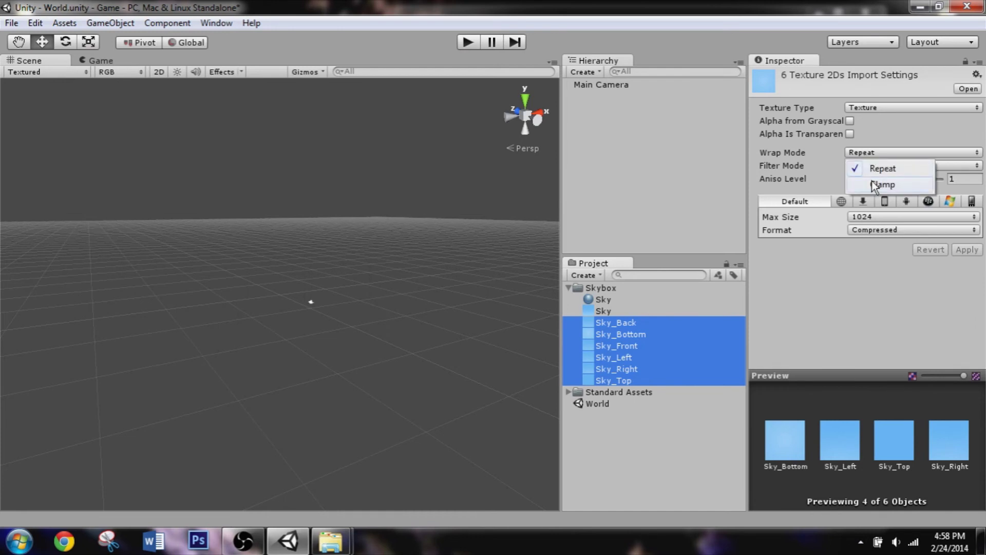
{"action": "left_click", "coordinate": [914, 181]}
{"action": "left_click", "coordinate": [875, 217]}
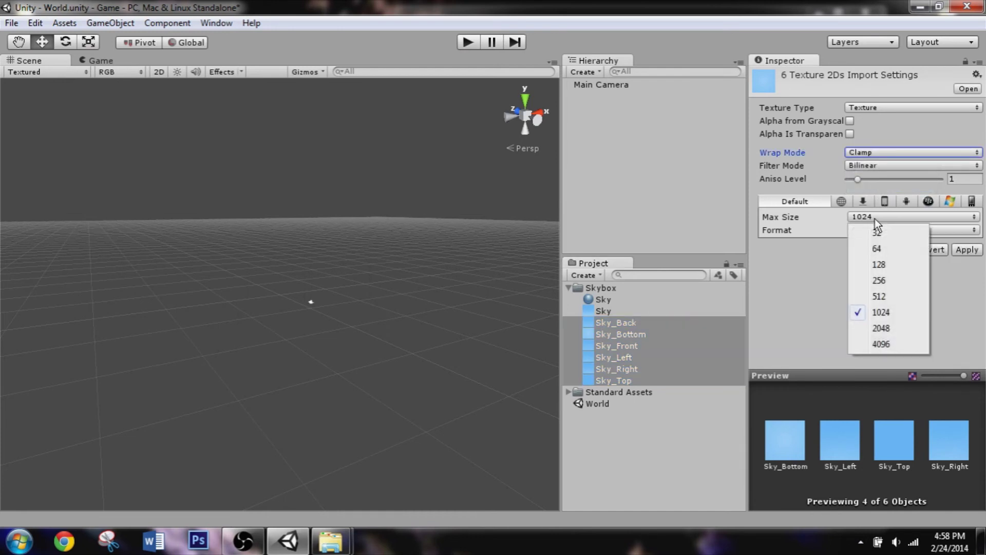
{"action": "left_click", "coordinate": [881, 344]}
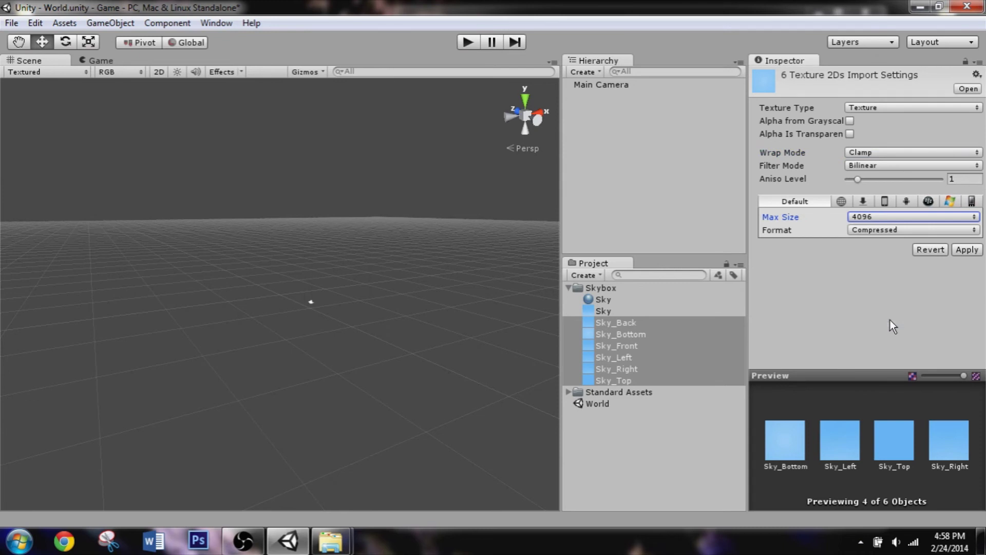
{"action": "left_click", "coordinate": [874, 232]}
{"action": "left_click", "coordinate": [890, 277]}
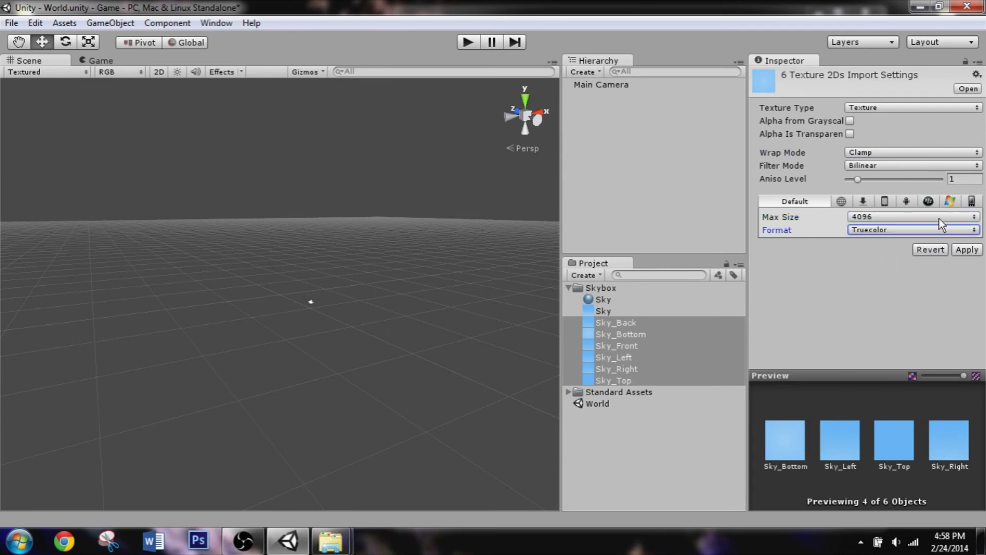
{"action": "left_click", "coordinate": [968, 250]}
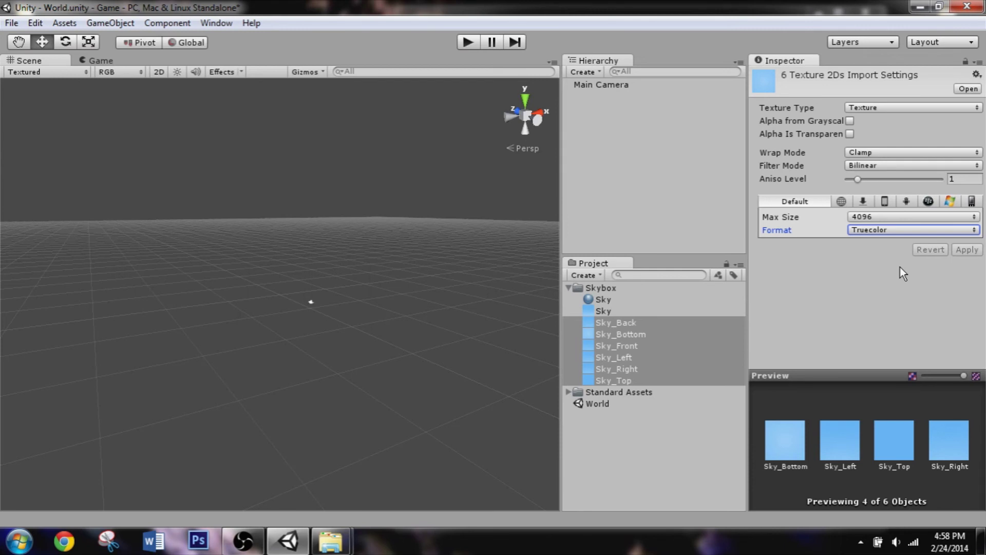
{"action": "left_click", "coordinate": [603, 299]}
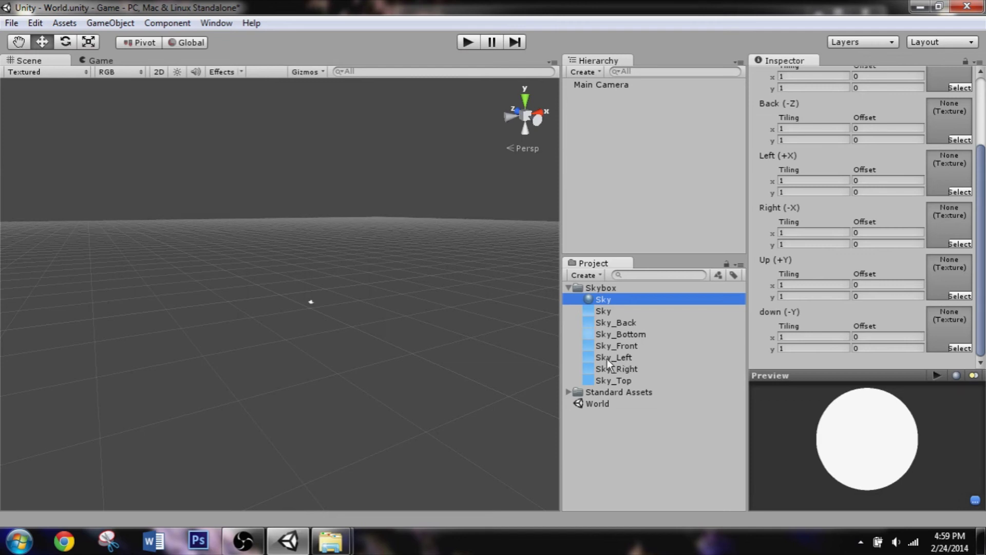
Step: Put the face texture into the Sky material and set Sky as the Render Settings Skybox Material
{"action": "left_click_drag", "start_coordinate": [608, 359], "coordinate": [947, 180]}
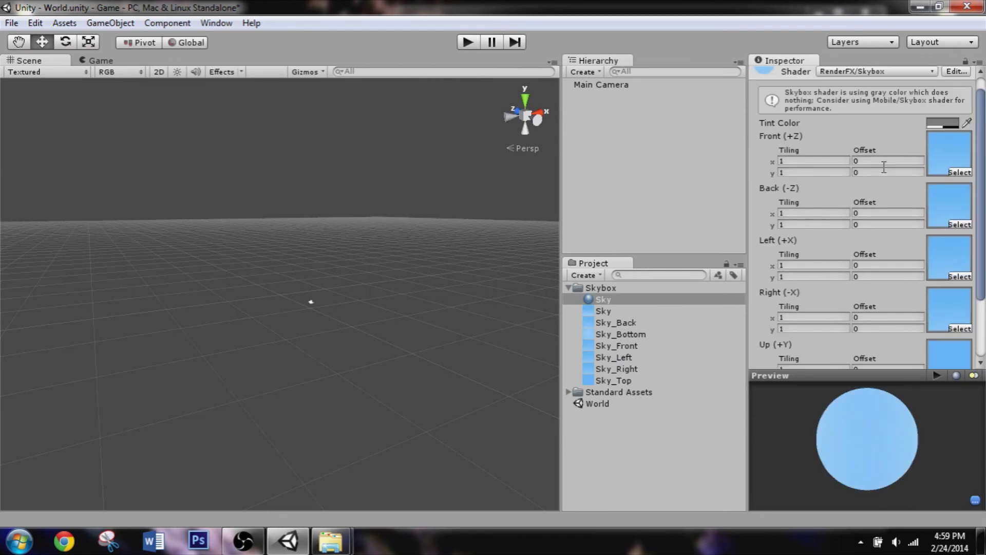
{"action": "left_click", "coordinate": [35, 23]}
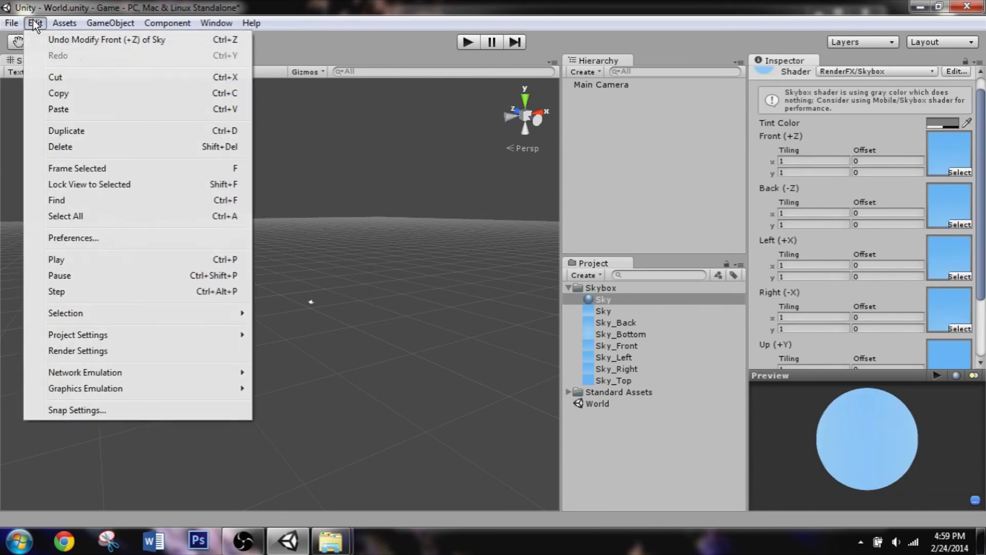
{"action": "left_click", "coordinate": [109, 350]}
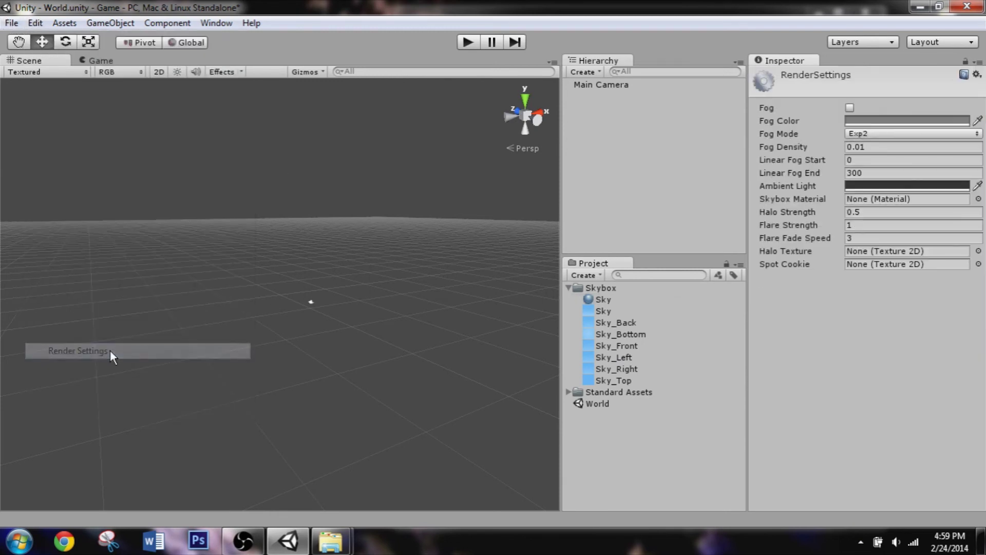
{"action": "left_click_drag", "start_coordinate": [602, 301], "coordinate": [892, 200]}
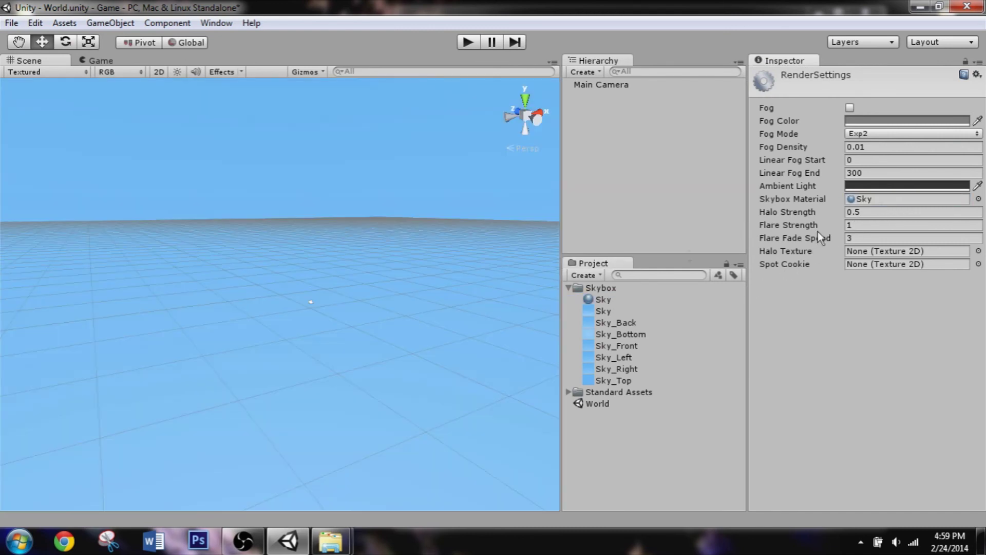
{"action": "left_click_drag", "start_coordinate": [436, 287], "coordinate": [220, 174], "text": "alt"}
Step: Orbit the Scene view to inspect the sky, horizon and seams of the light-blue skybox
{"action": "left_click_drag", "start_coordinate": [452, 293], "coordinate": [203, 255], "text": "alt"}
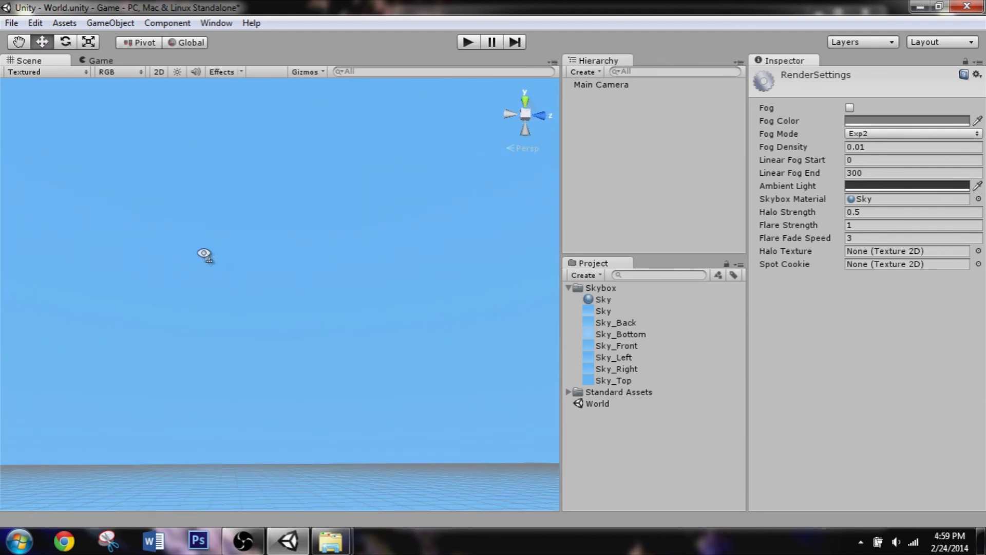
{"action": "left_click_drag", "start_coordinate": [359, 255], "coordinate": [205, 341], "text": "alt"}
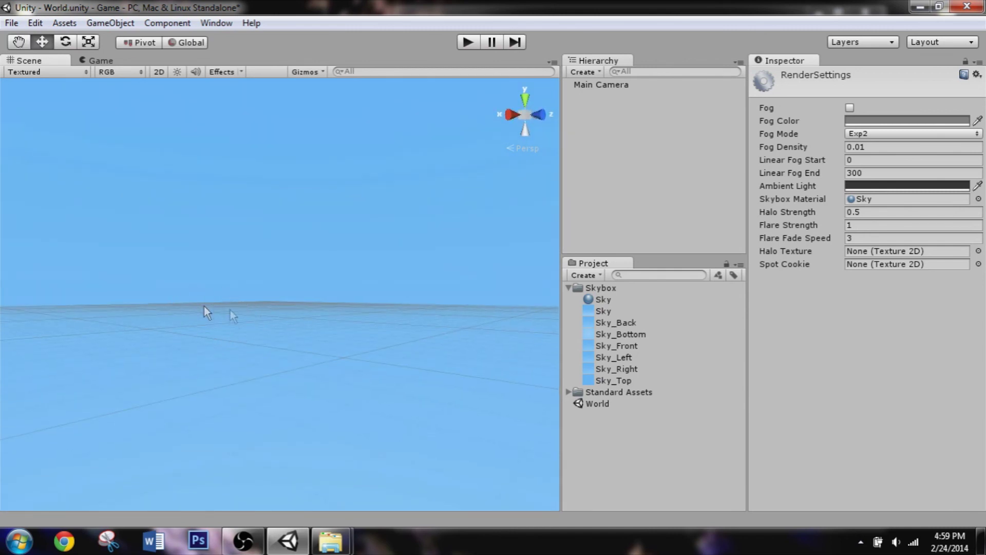
{"action": "left_click_drag", "start_coordinate": [326, 364], "coordinate": [298, 280], "text": "alt"}
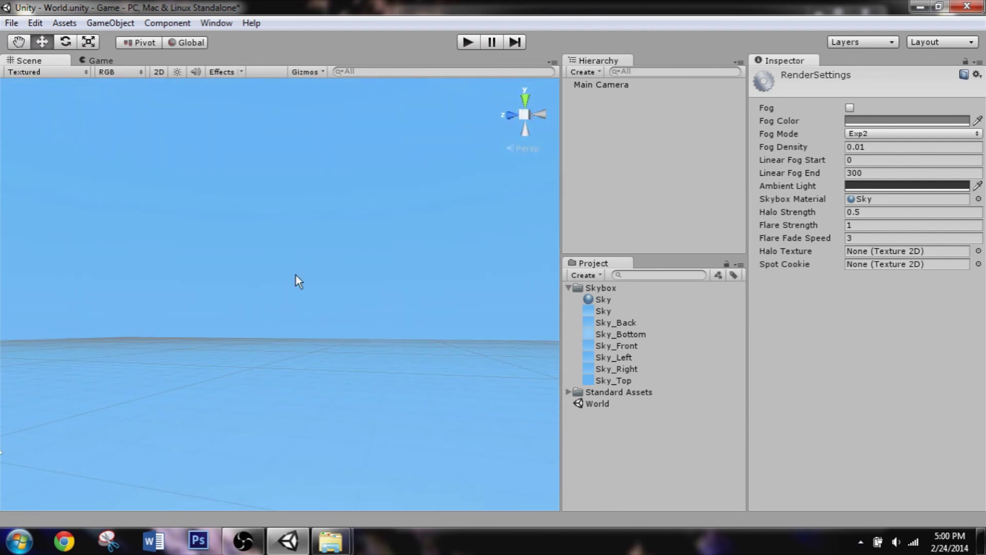
{"action": "left_click_drag", "start_coordinate": [374, 383], "coordinate": [375, 339], "text": "alt"}
Step: Open the Skybox folder from Explorer's recent list and open Sky_Front.bmp in Photoshop
{"action": "right_click", "coordinate": [344, 542]}
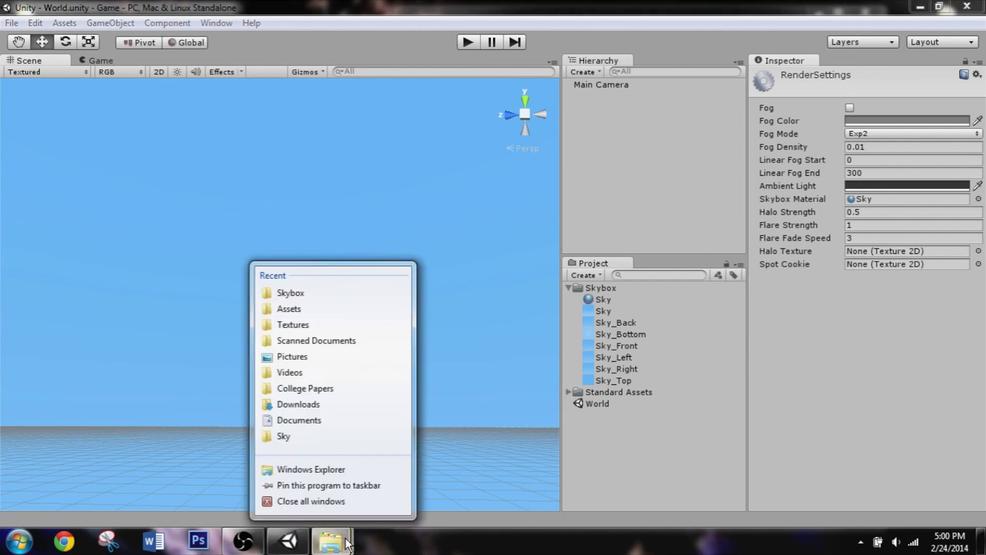
{"action": "left_click", "coordinate": [304, 296]}
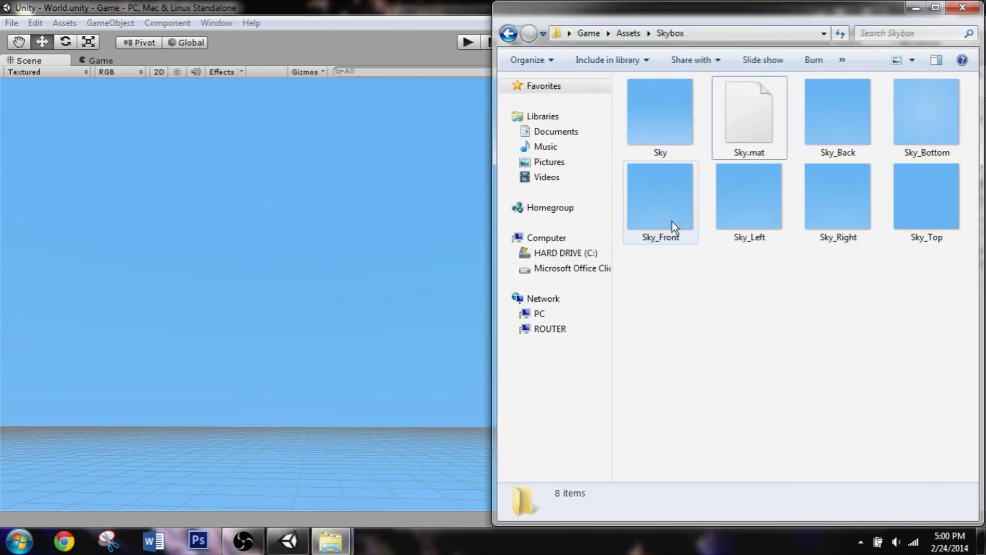
{"action": "double_click", "coordinate": [677, 205]}
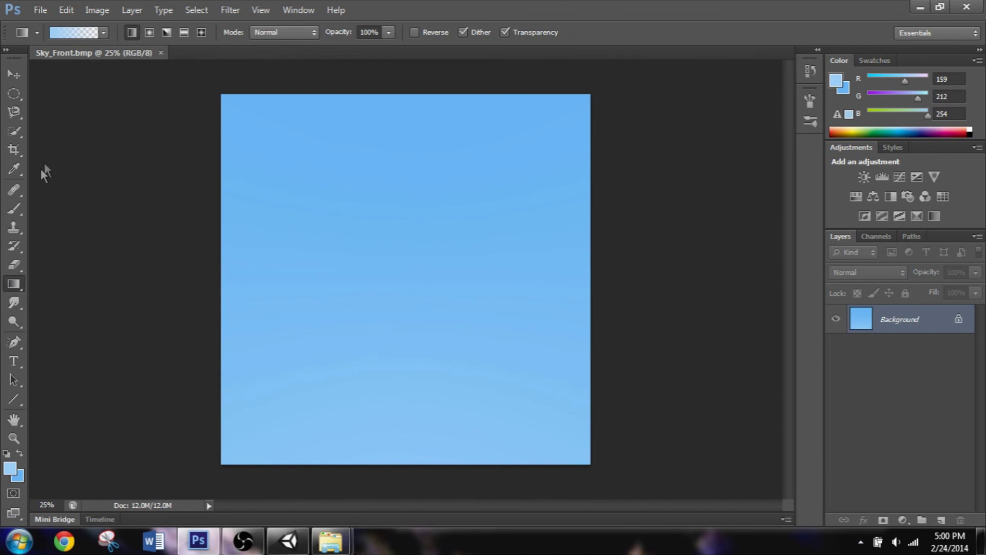
Step: Set up a pure white Brush tool with Scattering and Texture enabled
{"action": "left_click", "coordinate": [22, 211]}
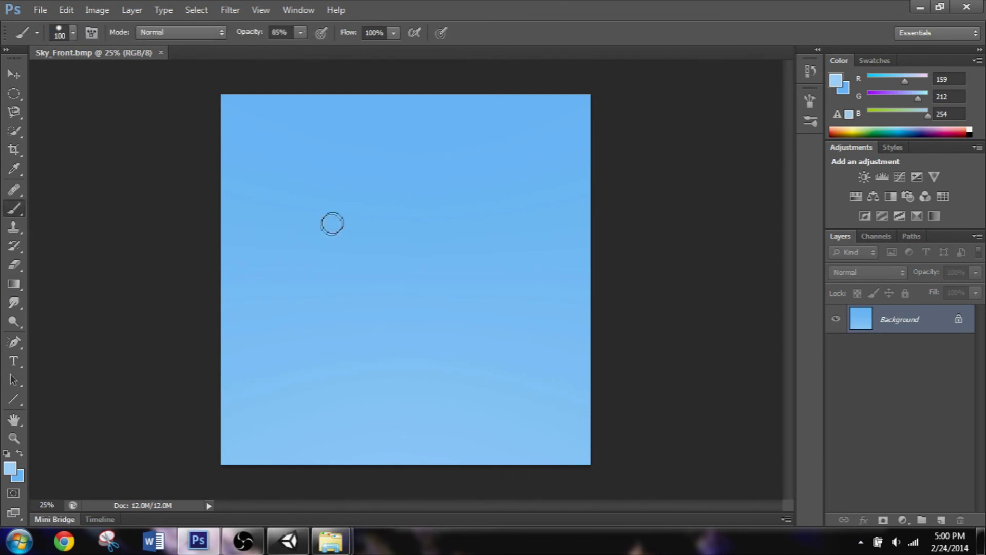
{"action": "left_click", "coordinate": [835, 81]}
{"action": "left_click", "coordinate": [354, 114]}
{"action": "left_click", "coordinate": [696, 105]}
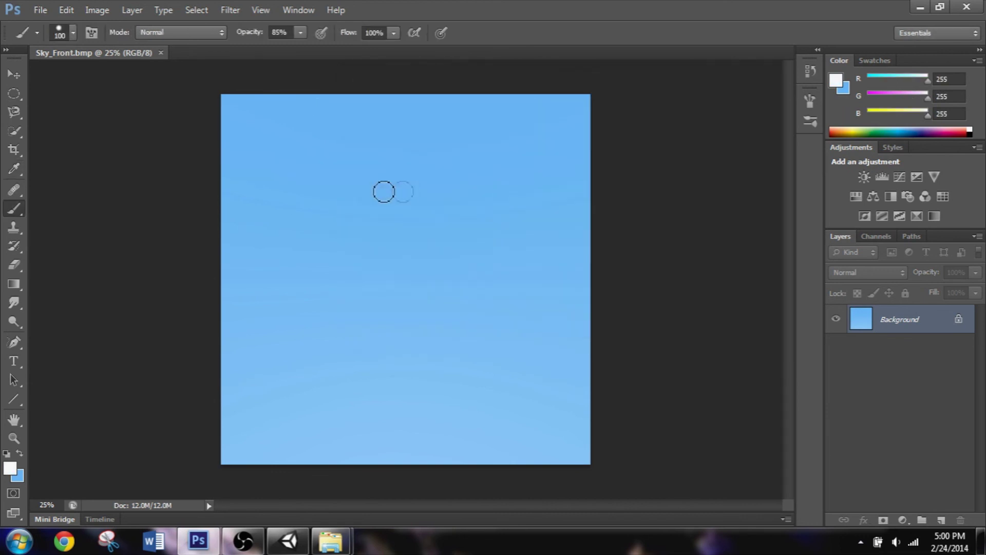
{"action": "left_click", "coordinate": [298, 10]}
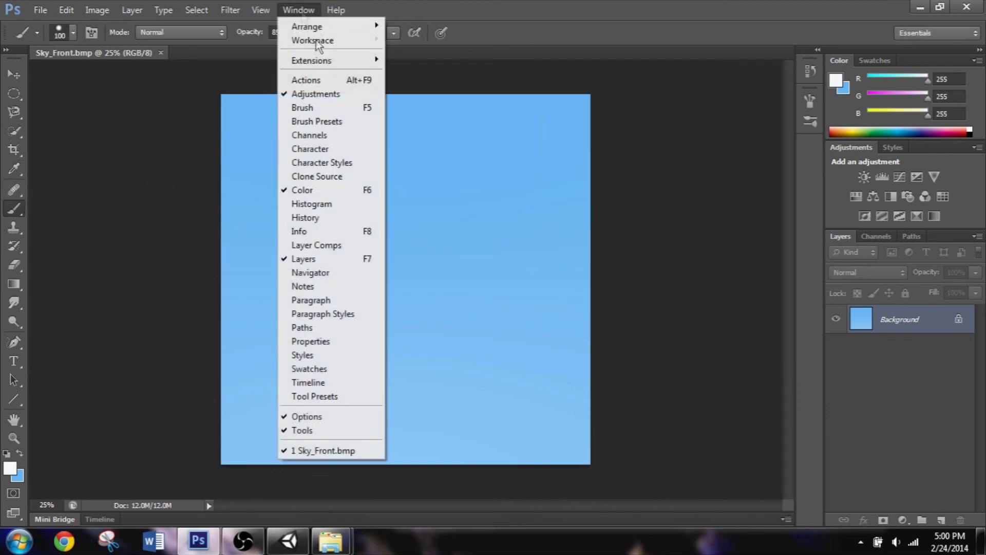
{"action": "left_click", "coordinate": [336, 109]}
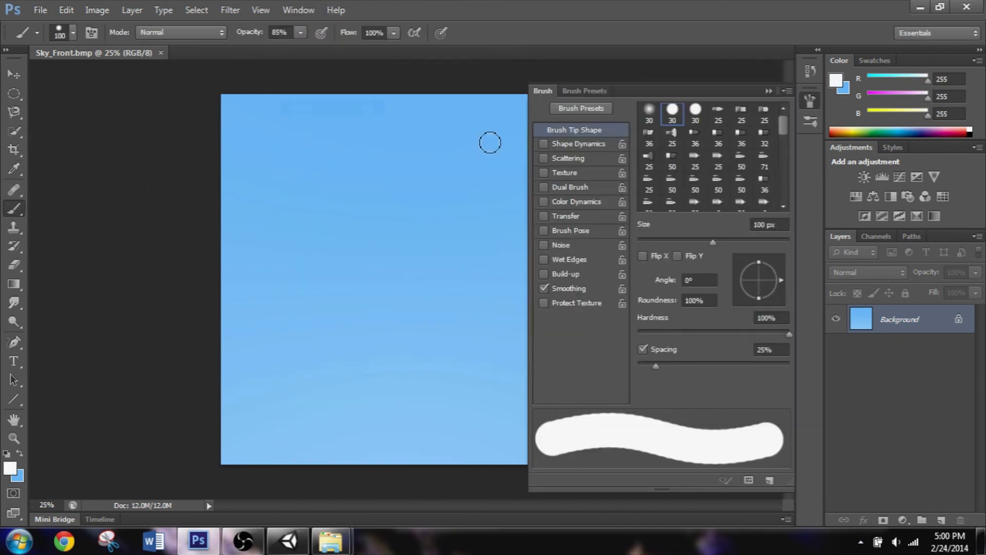
{"action": "left_click", "coordinate": [547, 158]}
{"action": "left_click", "coordinate": [546, 171]}
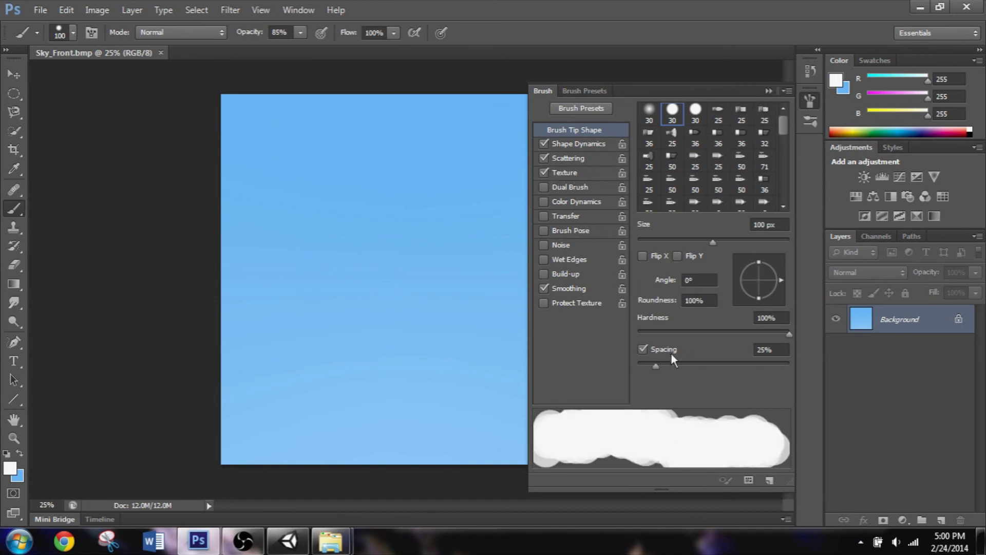
{"action": "left_click", "coordinate": [770, 91]}
Step: Paint three white clouds across the upper sky of Sky_Front and save the image
{"action": "left_click_drag", "start_coordinate": [335, 194], "coordinate": [407, 196]}
{"action": "left_click_drag", "start_coordinate": [498, 161], "coordinate": [463, 162]}
{"action": "left_click_drag", "start_coordinate": [399, 132], "coordinate": [315, 136]}
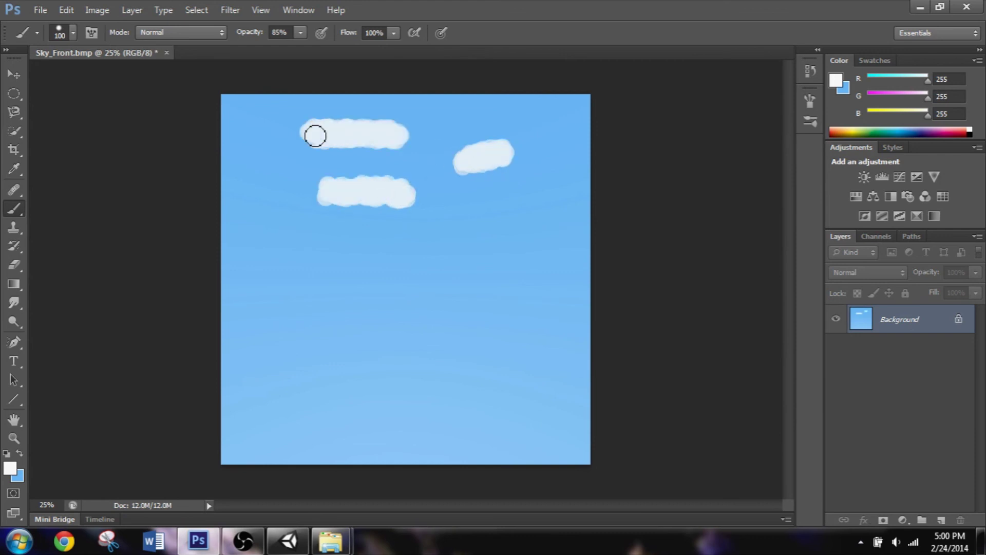
{"action": "left_click", "coordinate": [41, 9]}
{"action": "left_click", "coordinate": [69, 169]}
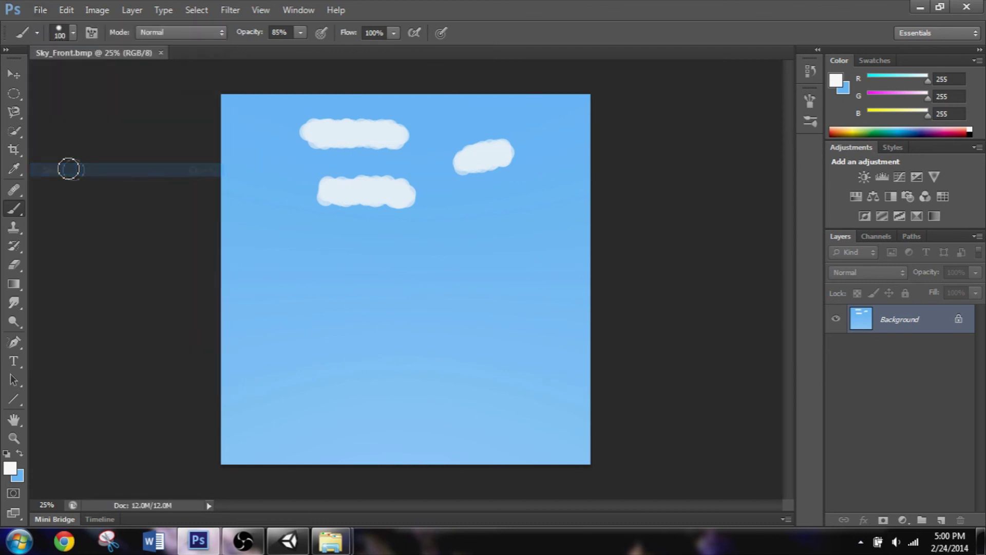
Step: Minimize Photoshop and orbit Unity's Scene view to see the new clouds
{"action": "left_click", "coordinate": [920, 8]}
{"action": "left_click", "coordinate": [316, 288]}
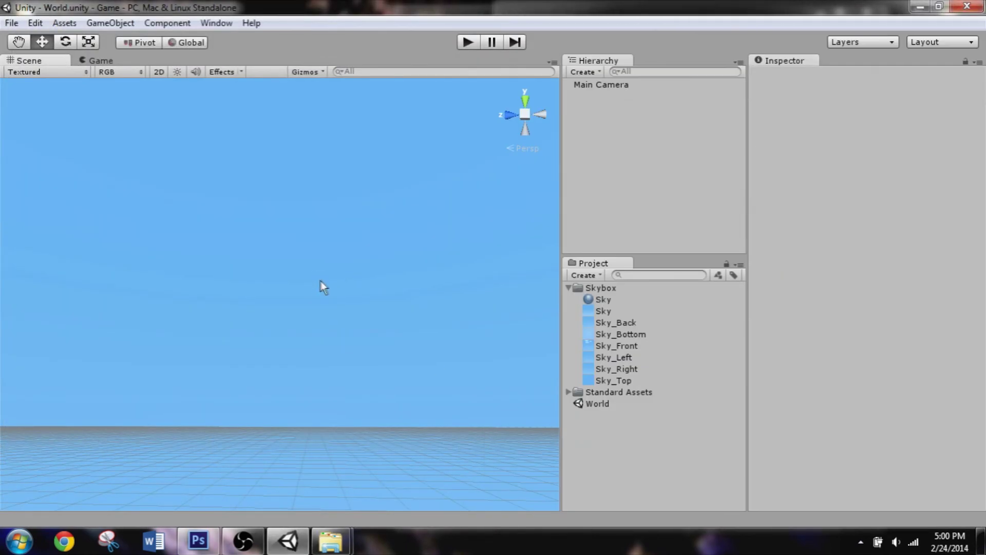
{"action": "mouse_move", "coordinate": [394, 285]}
{"action": "left_mouse_down", "text": "alt"}
{"action": "mouse_move", "coordinate": [326, 247]}
{"action": "mouse_move", "coordinate": [29, 249]}
{"action": "mouse_move", "coordinate": [409, 293]}
{"action": "left_mouse_up", "text": "alt"}
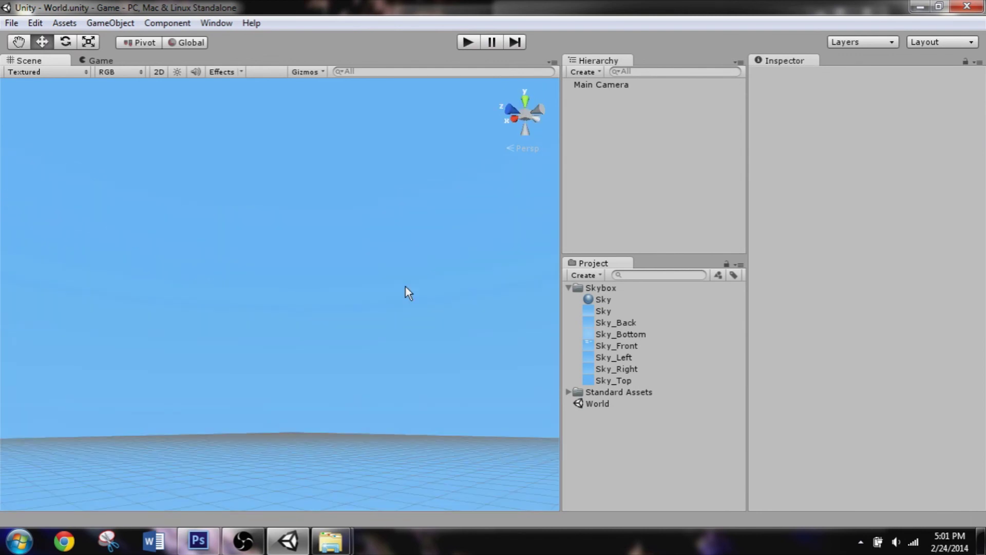